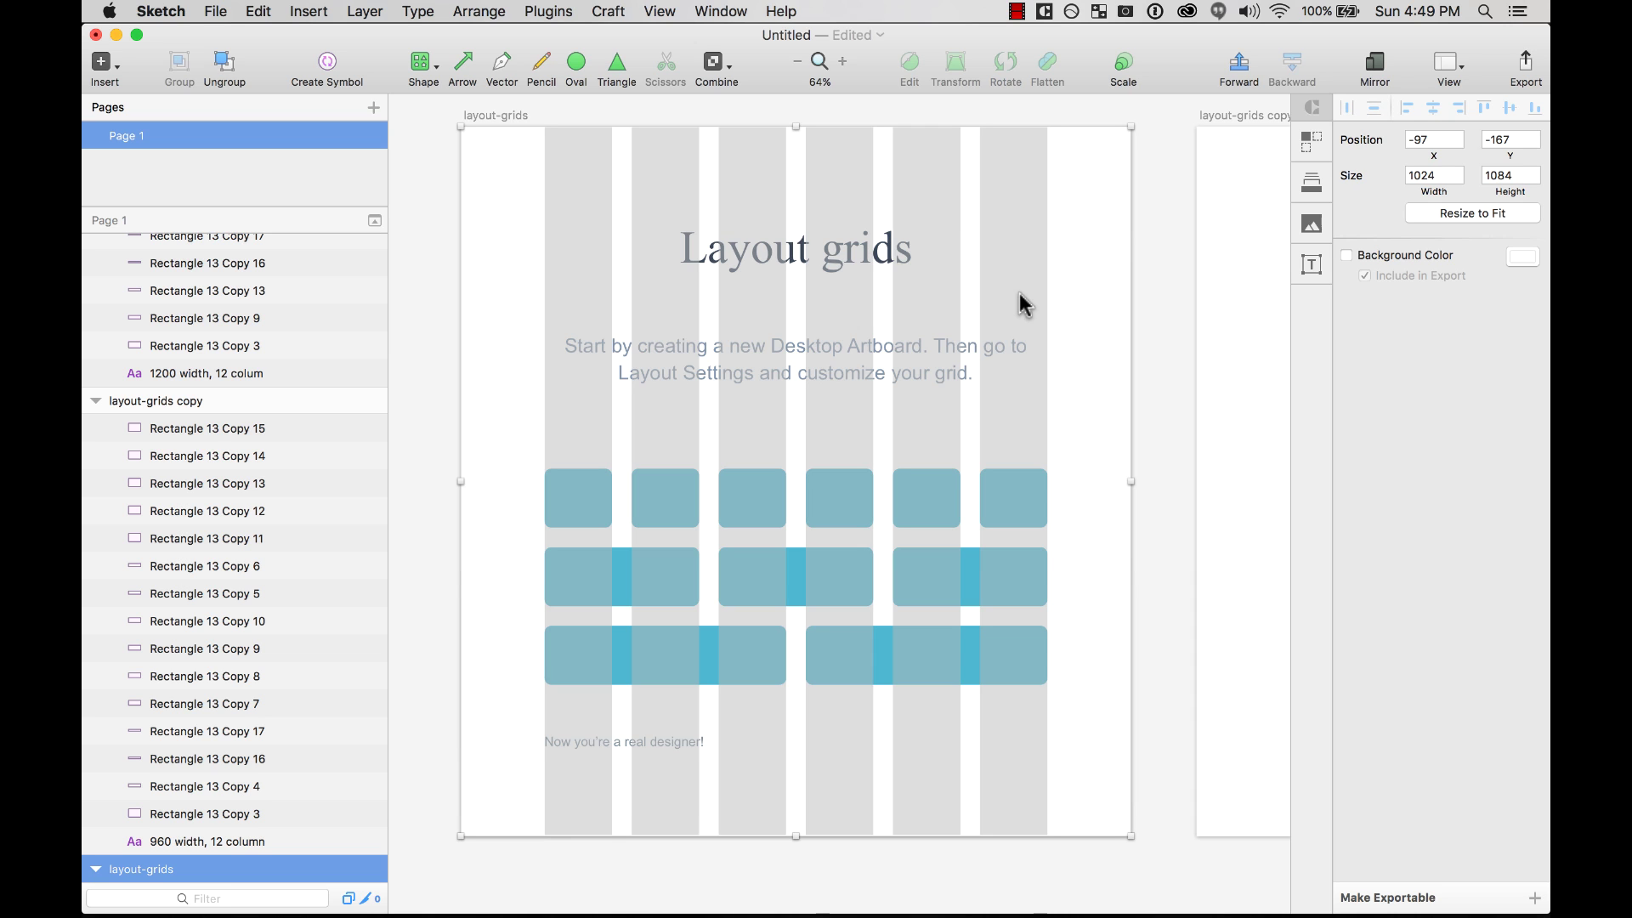
Marquee-select the 'Start by creating' intro paragraph on the layout-grids artboard
{"action": "left_click_drag", "start_coordinate": [436, 307], "coordinate": [786, 408]}
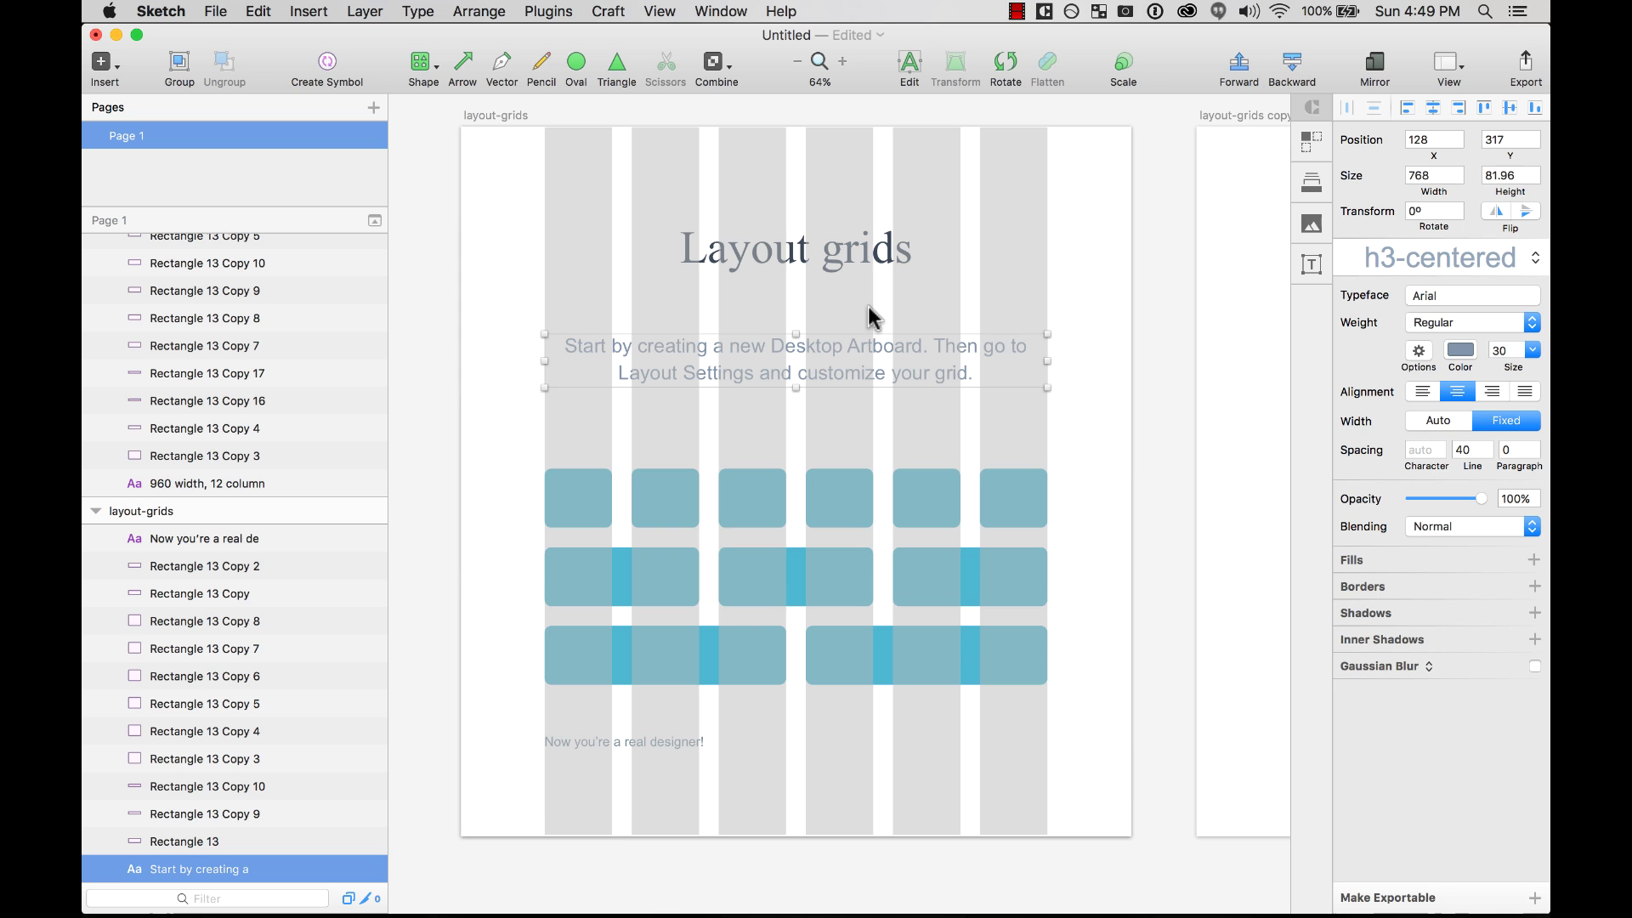
Zoom out to both artboards, then zoom into the layout-grids copy artboard
{"action": "key", "text": "super+minus"}
{"action": "scroll", "coordinate": [874, 318], "scroll_direction": "right", "scroll_amount": 5}
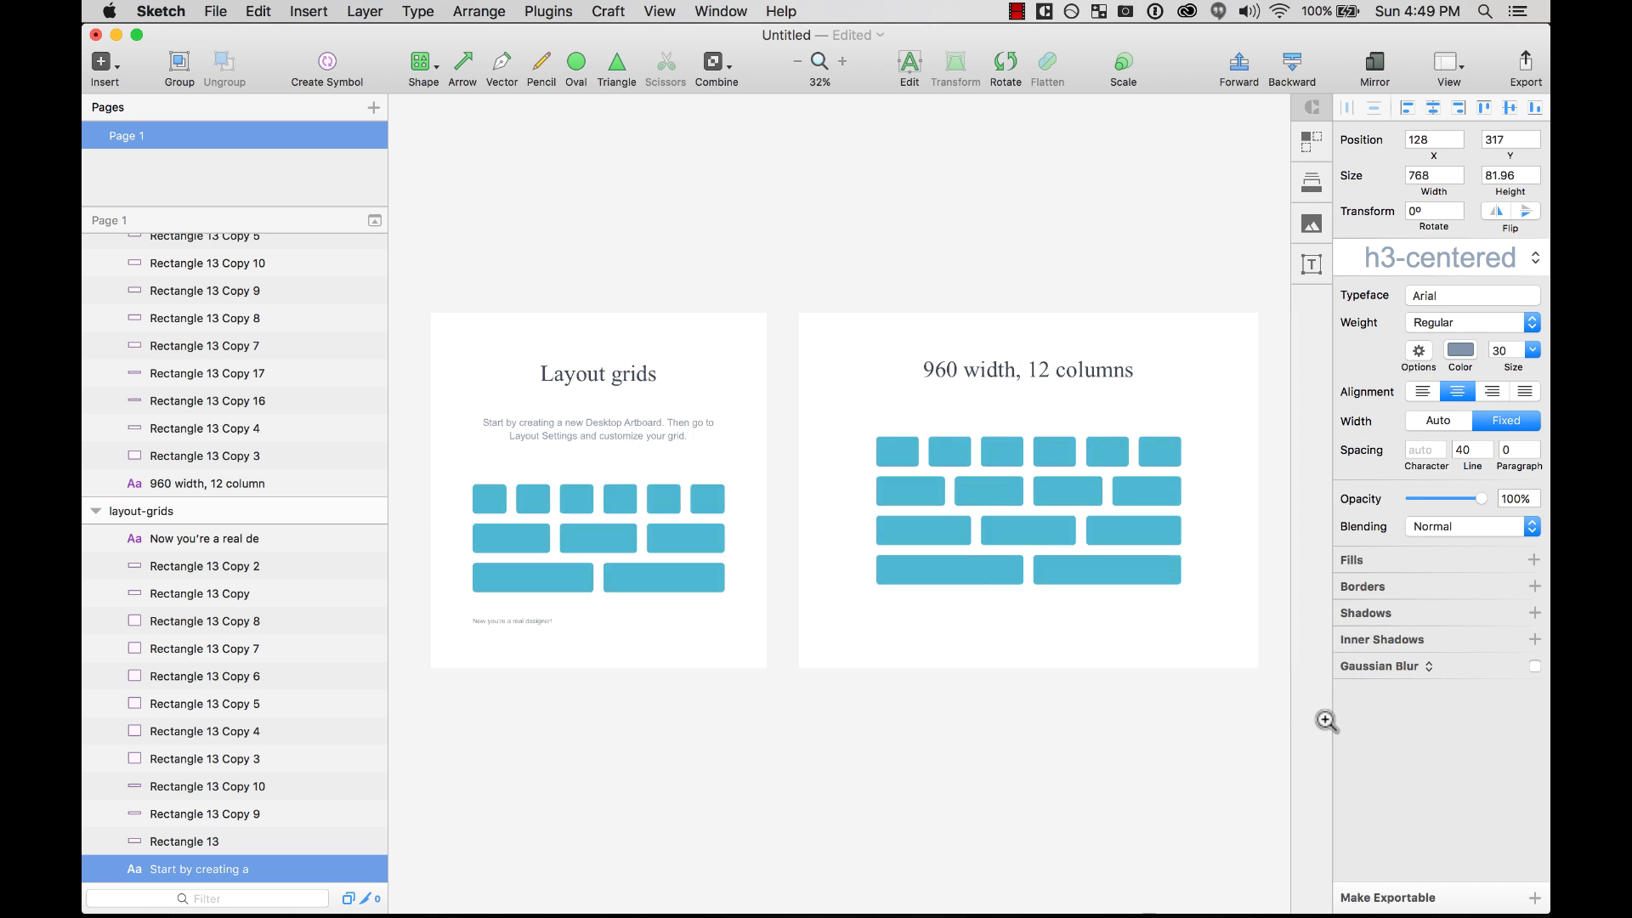
{"action": "scroll", "coordinate": [1020, 510], "scroll_direction": "right", "scroll_amount": 2}
{"action": "left_click", "coordinate": [781, 270]}
{"action": "scroll", "coordinate": [775, 268], "scroll_direction": "down", "scroll_amount": 3}
{"action": "key", "text": "z"}
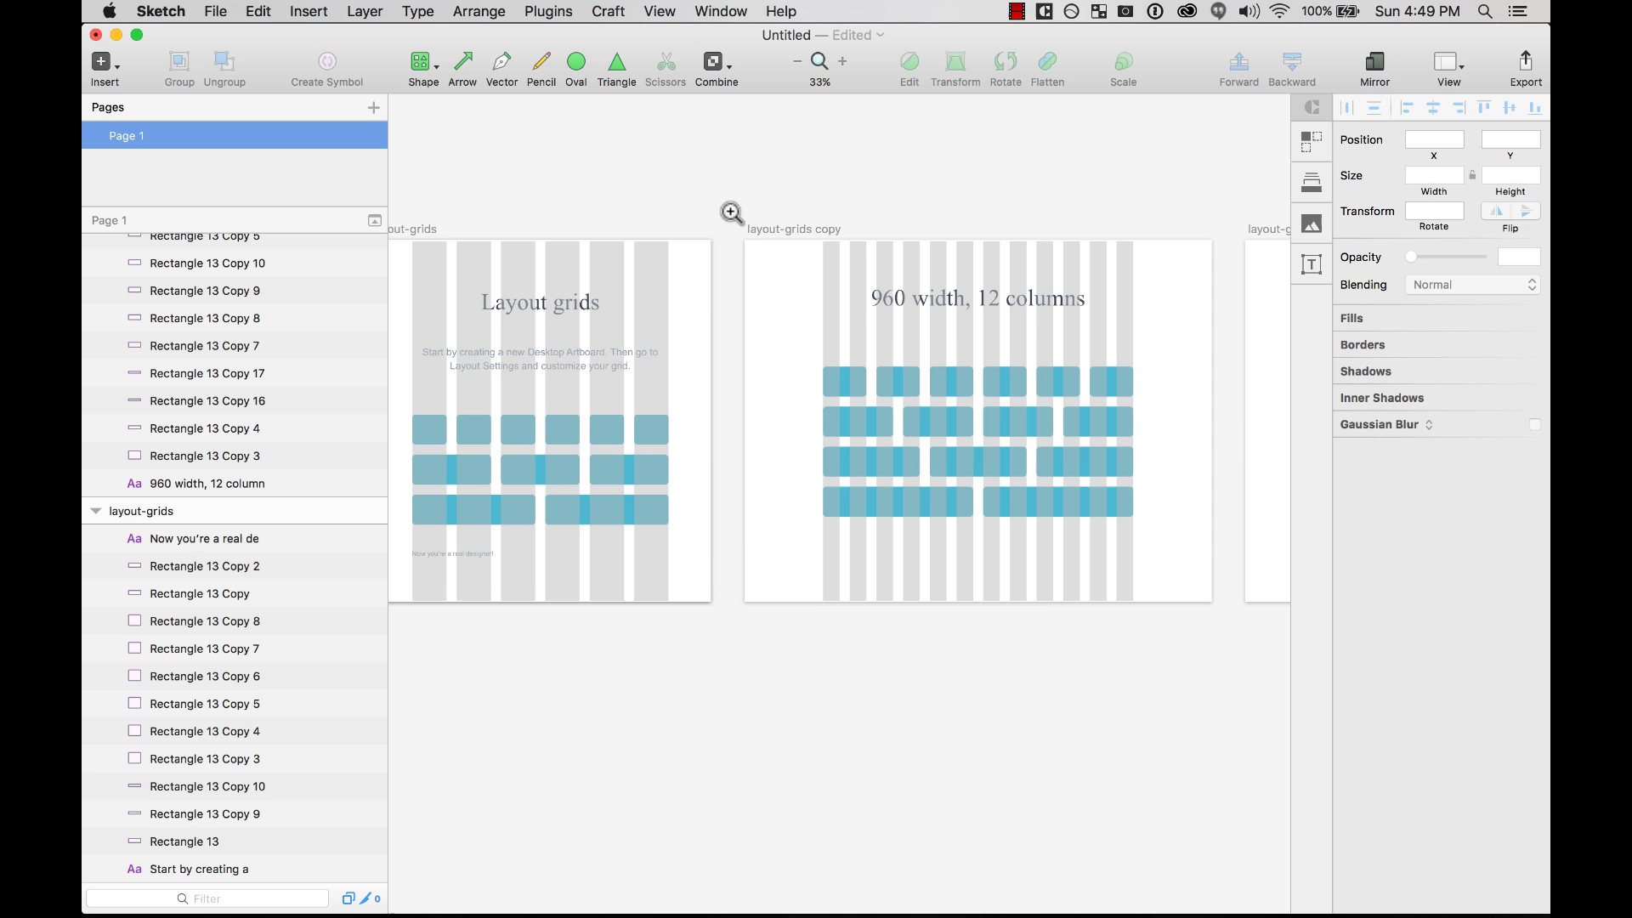
{"action": "left_click_drag", "start_coordinate": [724, 206], "coordinate": [1246, 633]}
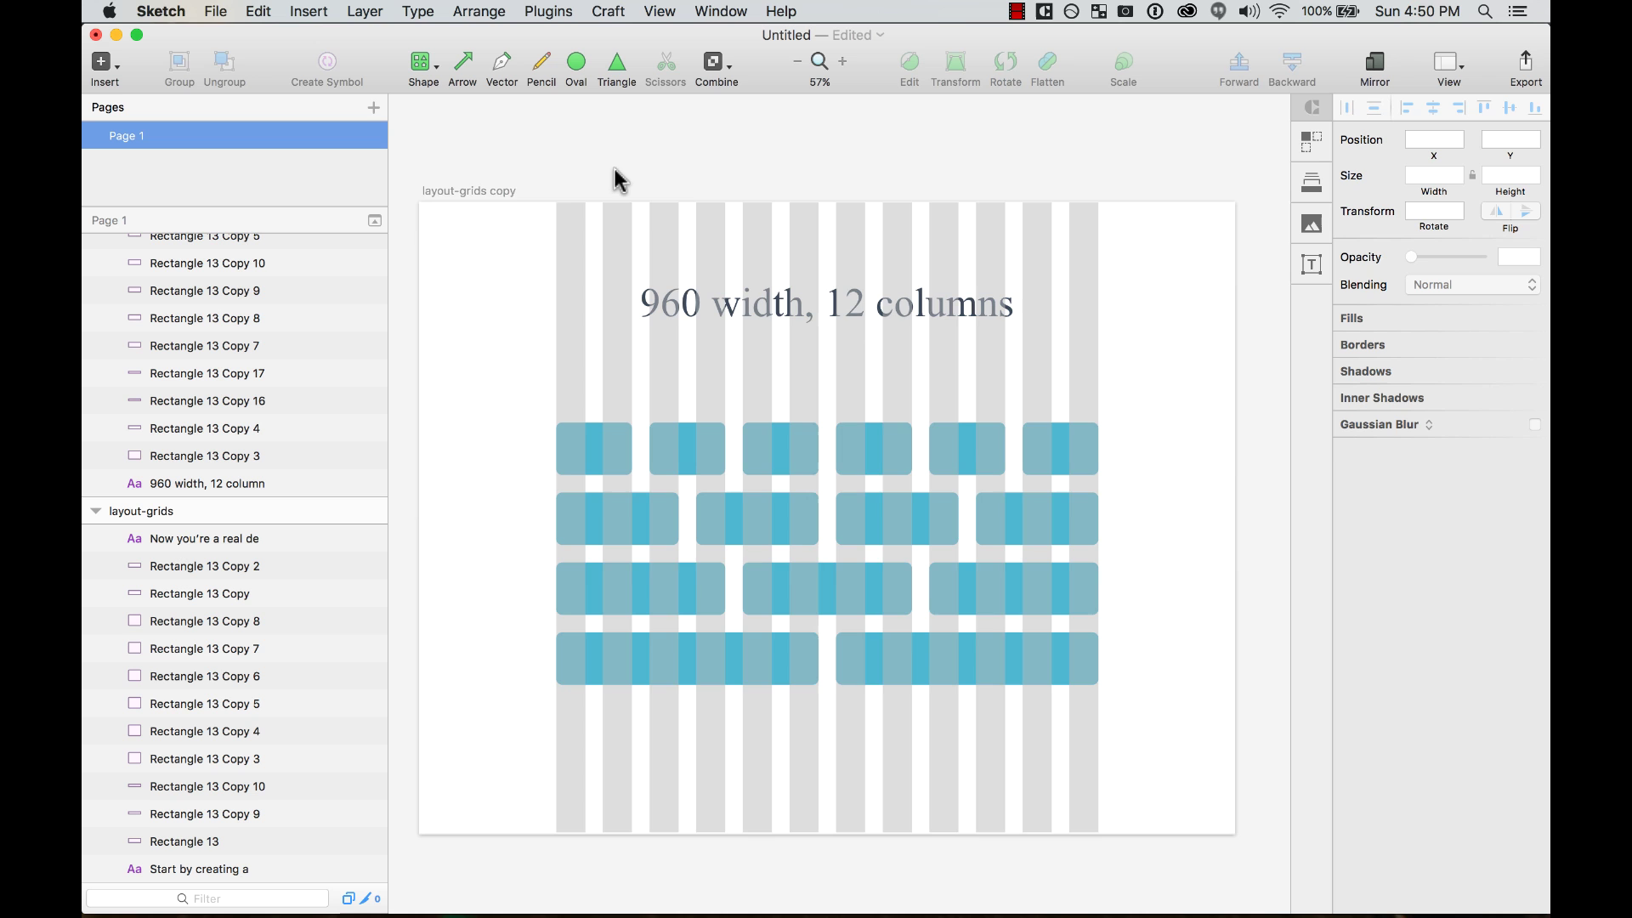
{"action": "scroll", "coordinate": [619, 179], "scroll_direction": "down", "scroll_amount": 2}
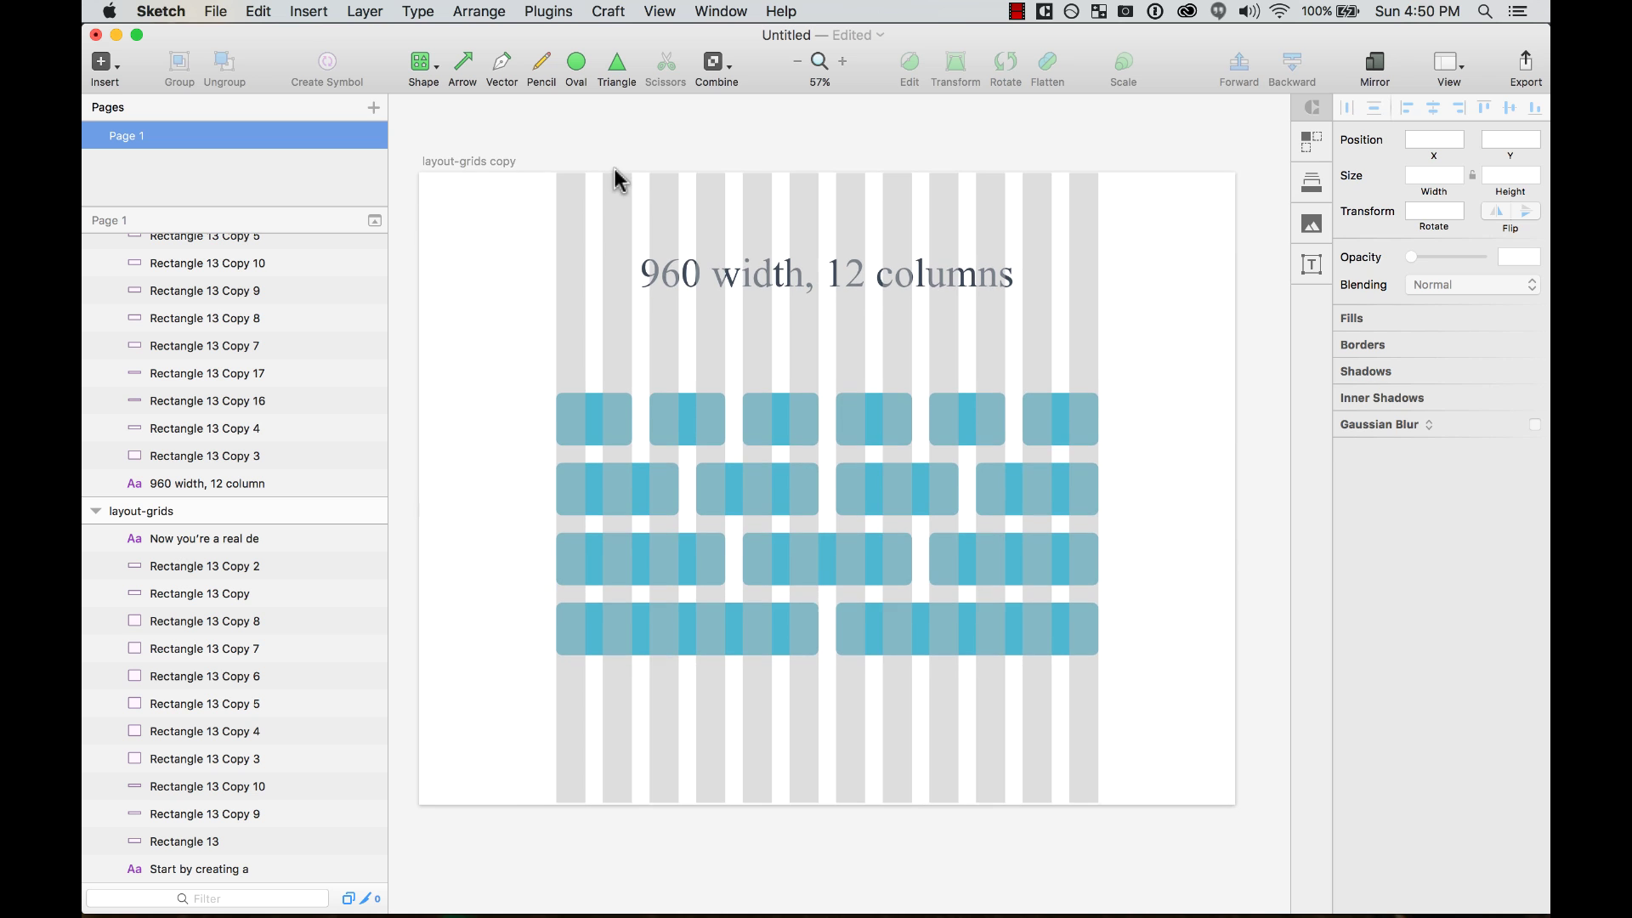
Duplicate the layout-grids copy artboard to its right
{"action": "left_click", "coordinate": [490, 163]}
{"action": "left_click_drag", "start_coordinate": [496, 408], "coordinate": [644, 496]}
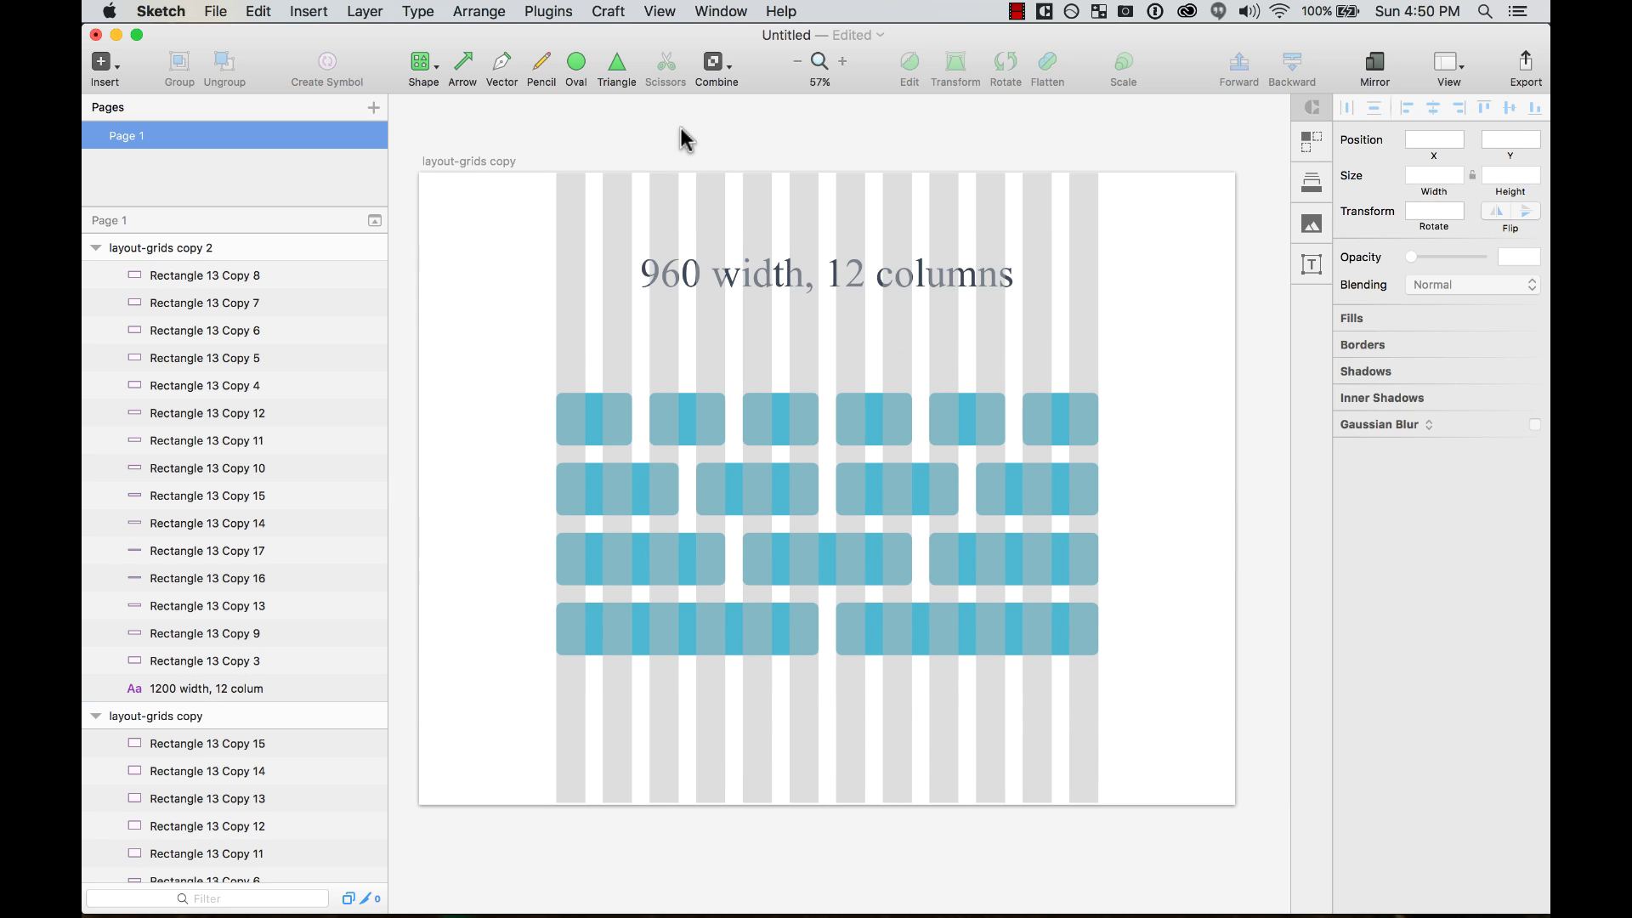
{"action": "scroll", "coordinate": [687, 138], "scroll_direction": "down", "scroll_amount": 1}
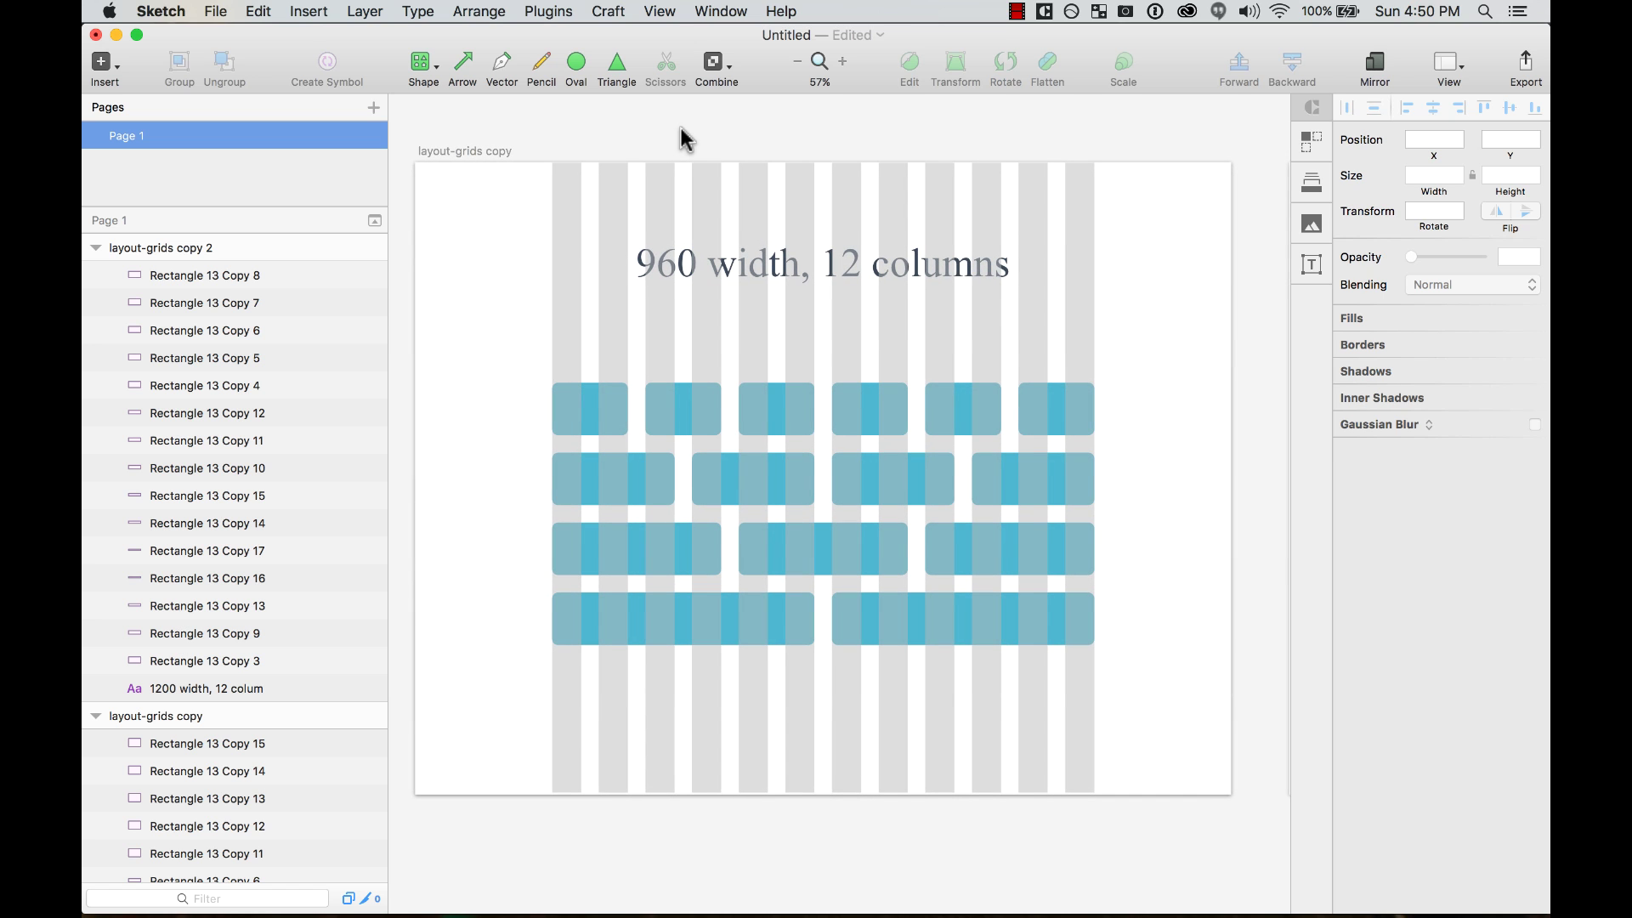
Test-resize the first top-row block, undo it, and reselect the artboard
{"action": "left_click", "coordinate": [591, 415]}
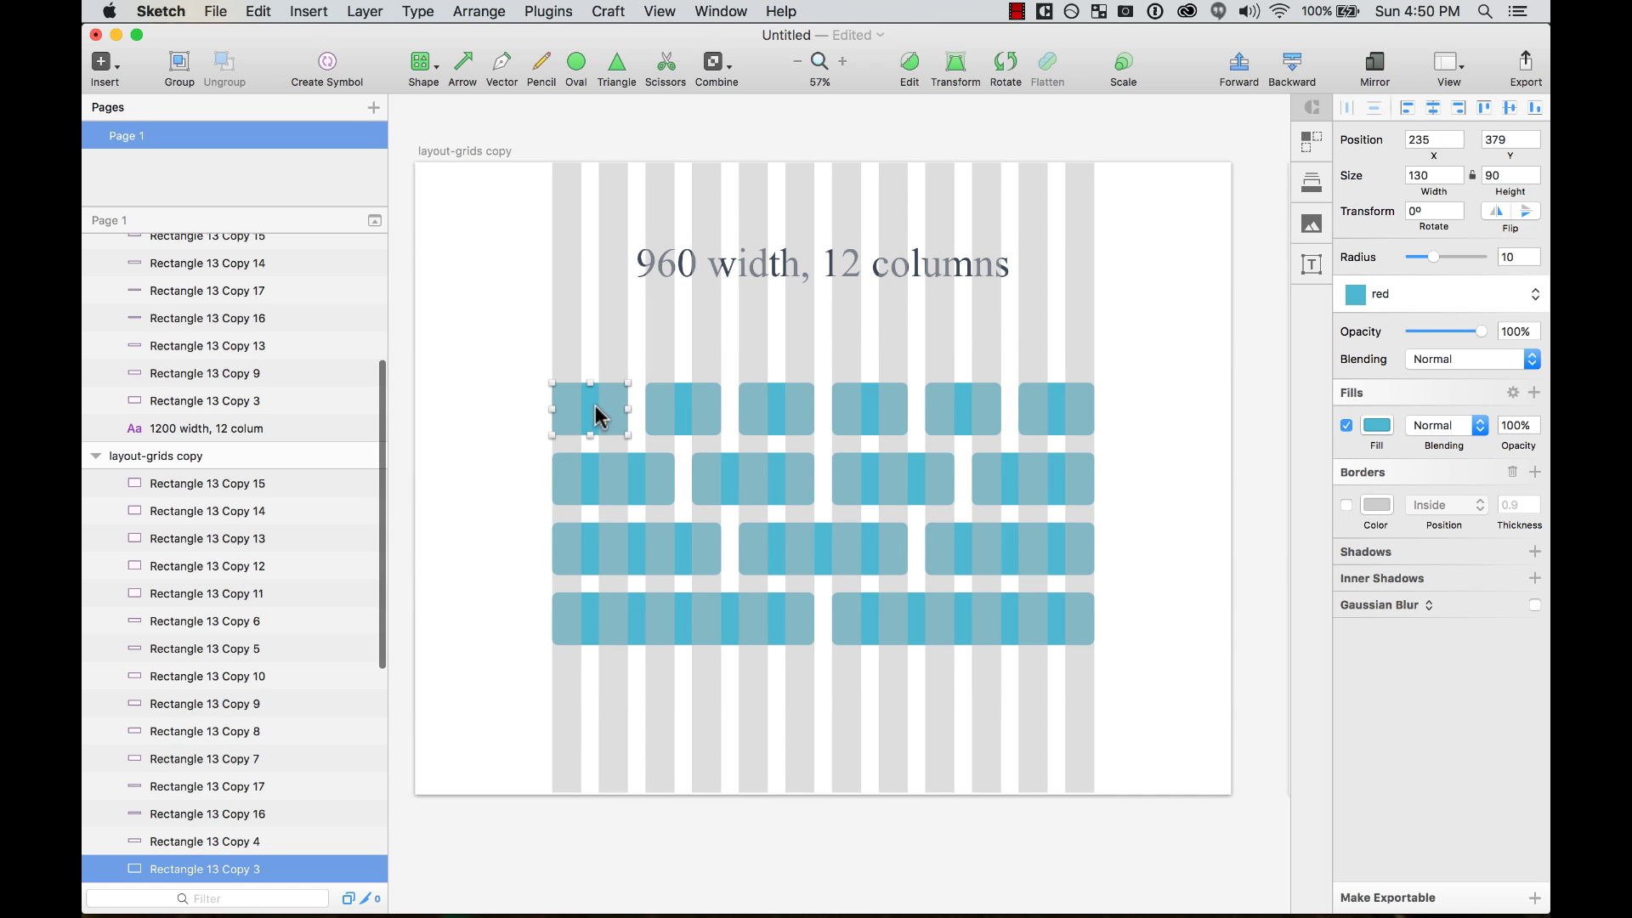
{"action": "left_click_drag", "start_coordinate": [626, 411], "coordinate": [761, 331]}
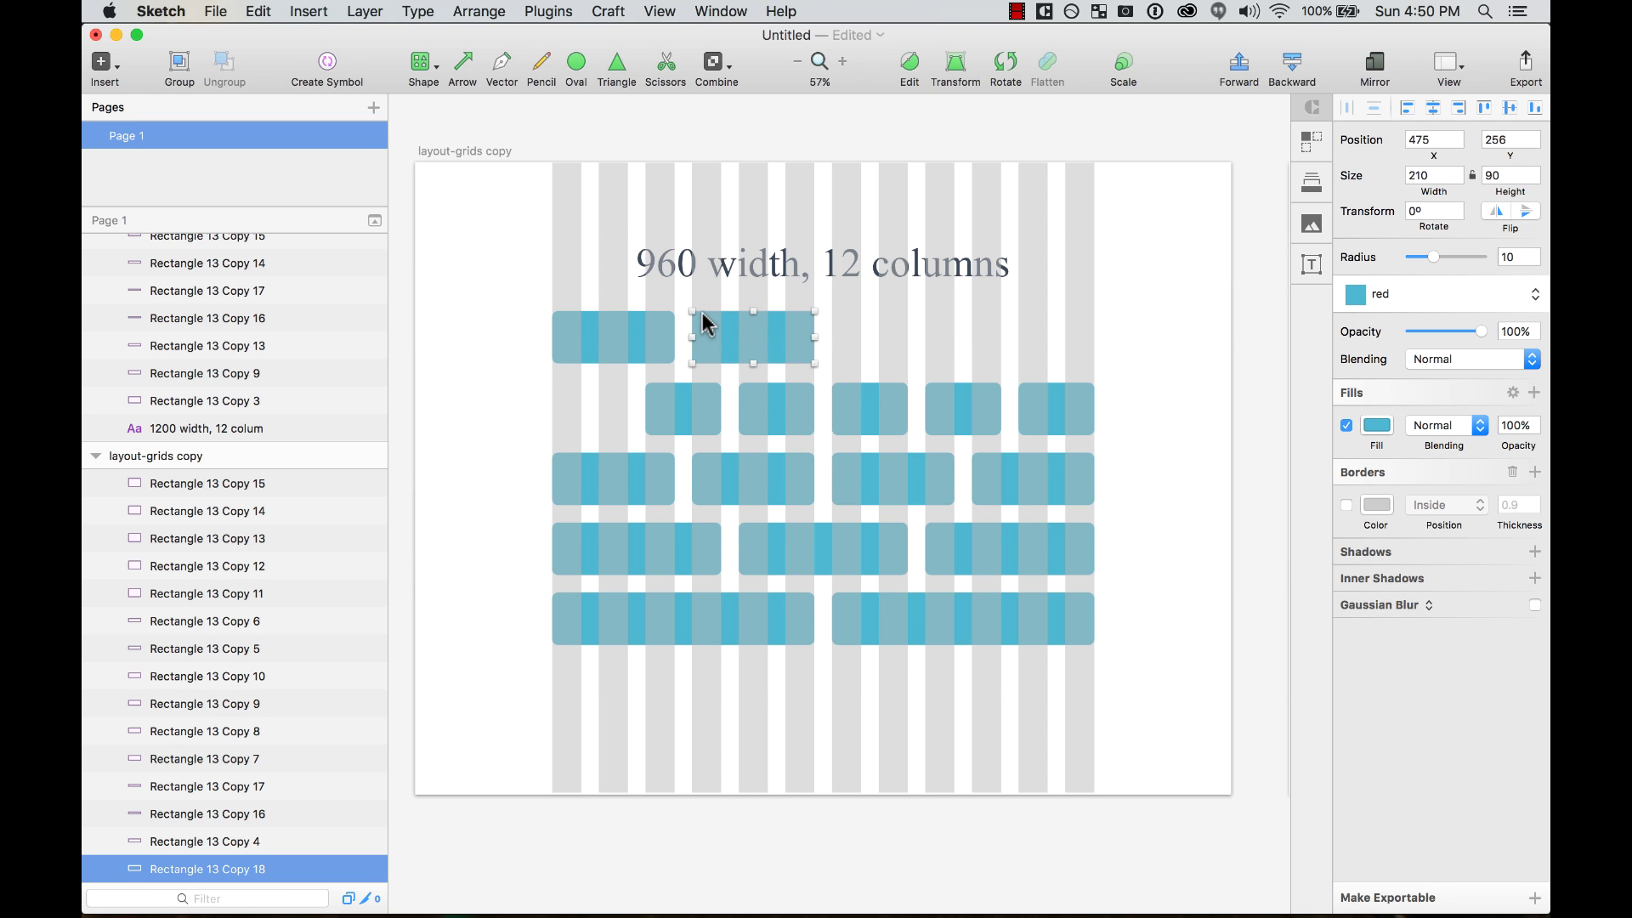
{"action": "key", "text": "super+z"}
{"action": "key", "text": "super+z"}
{"action": "key", "text": "super+z"}
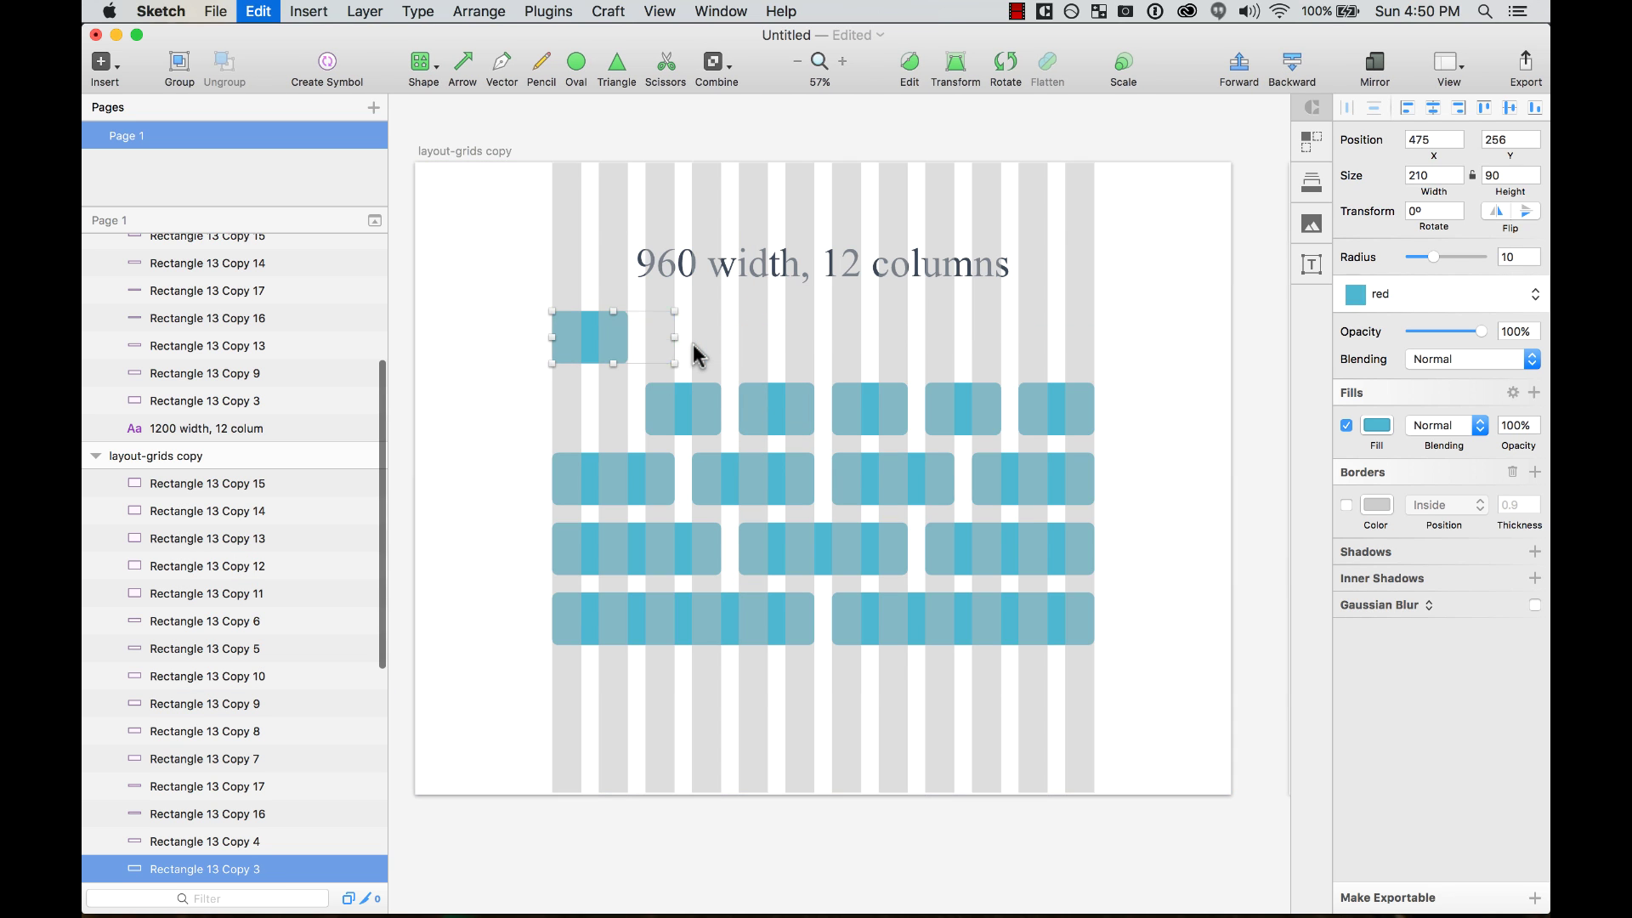
{"action": "left_click", "coordinate": [499, 153]}
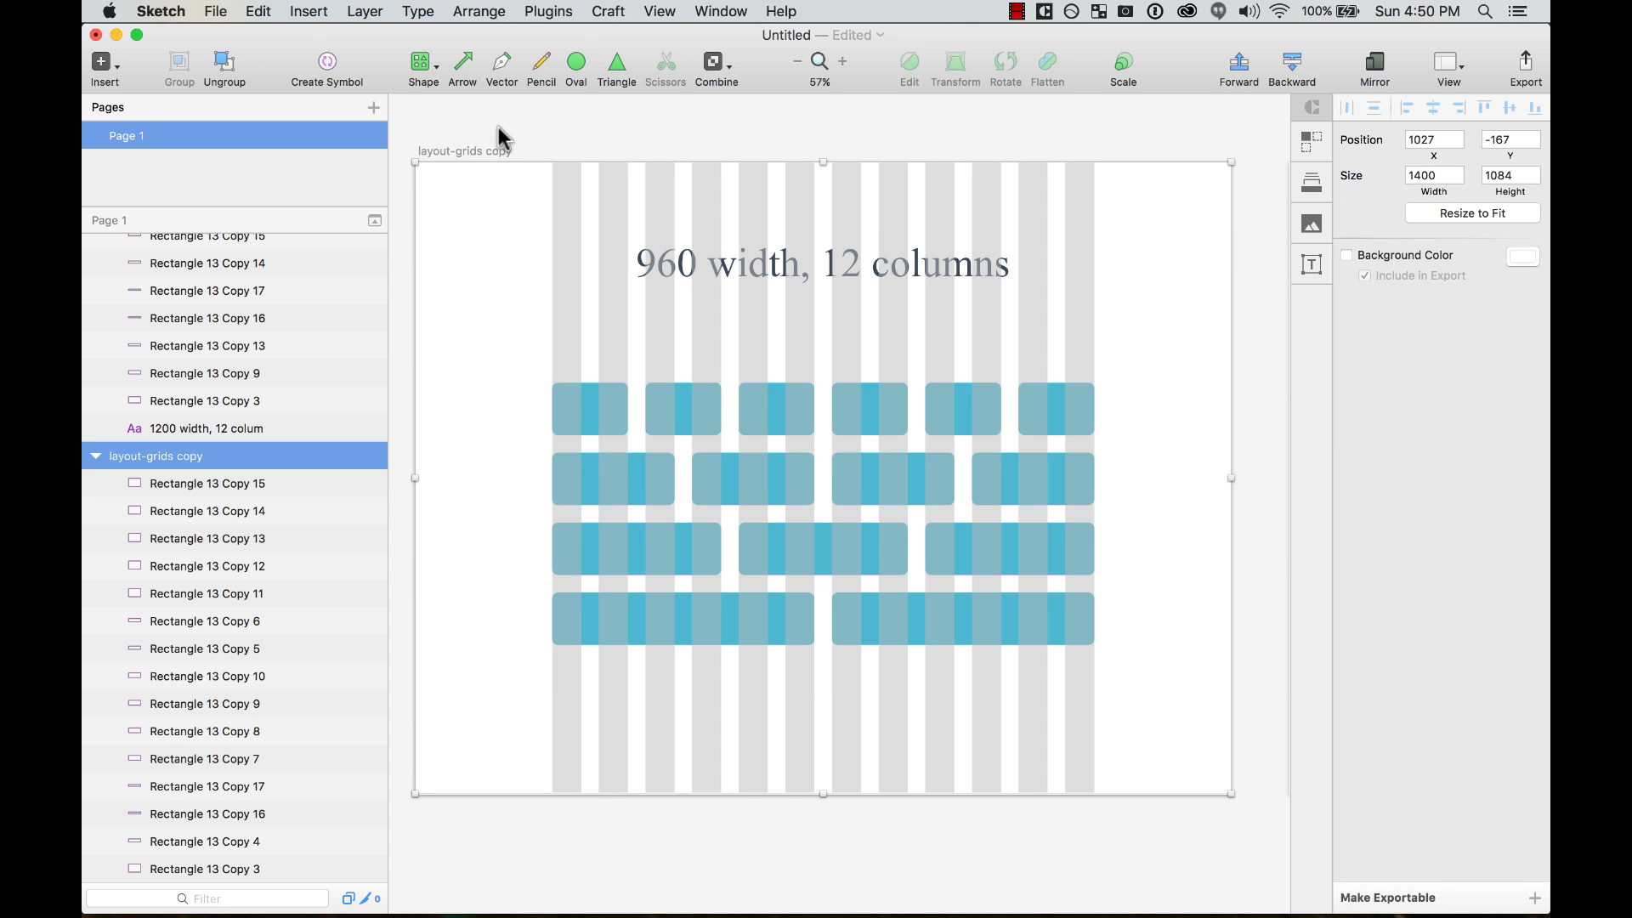
In Layout Settings, change the grid's total width from 960 to 780px
{"action": "left_click", "coordinate": [660, 11]}
{"action": "mouse_move", "coordinate": [787, 335]}
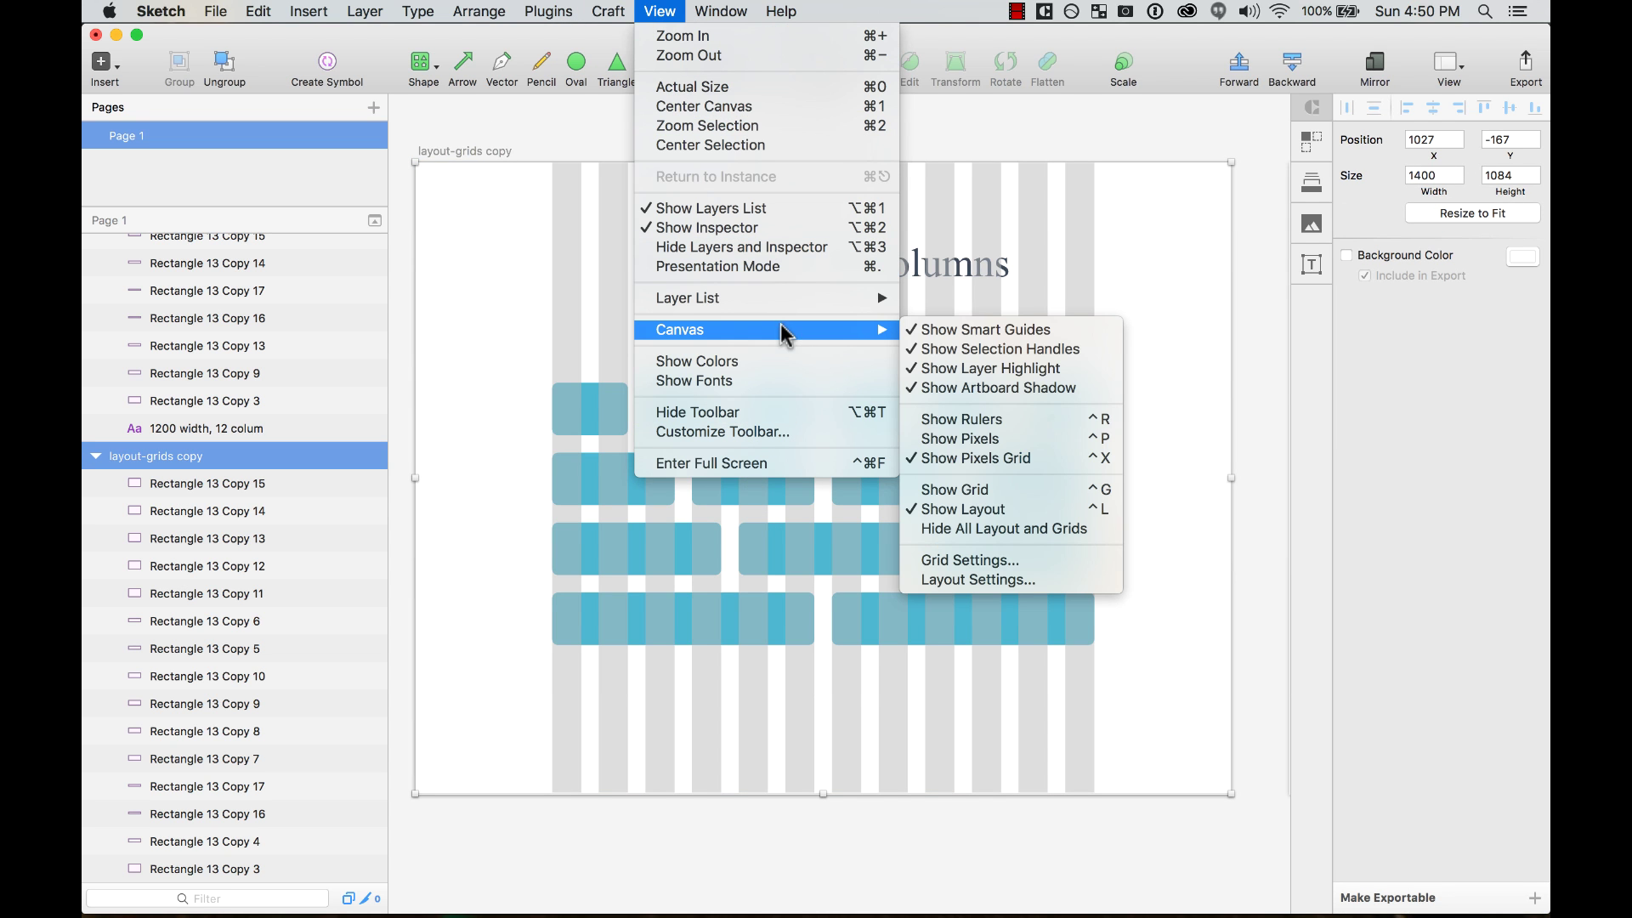
{"action": "left_click", "coordinate": [1012, 581]}
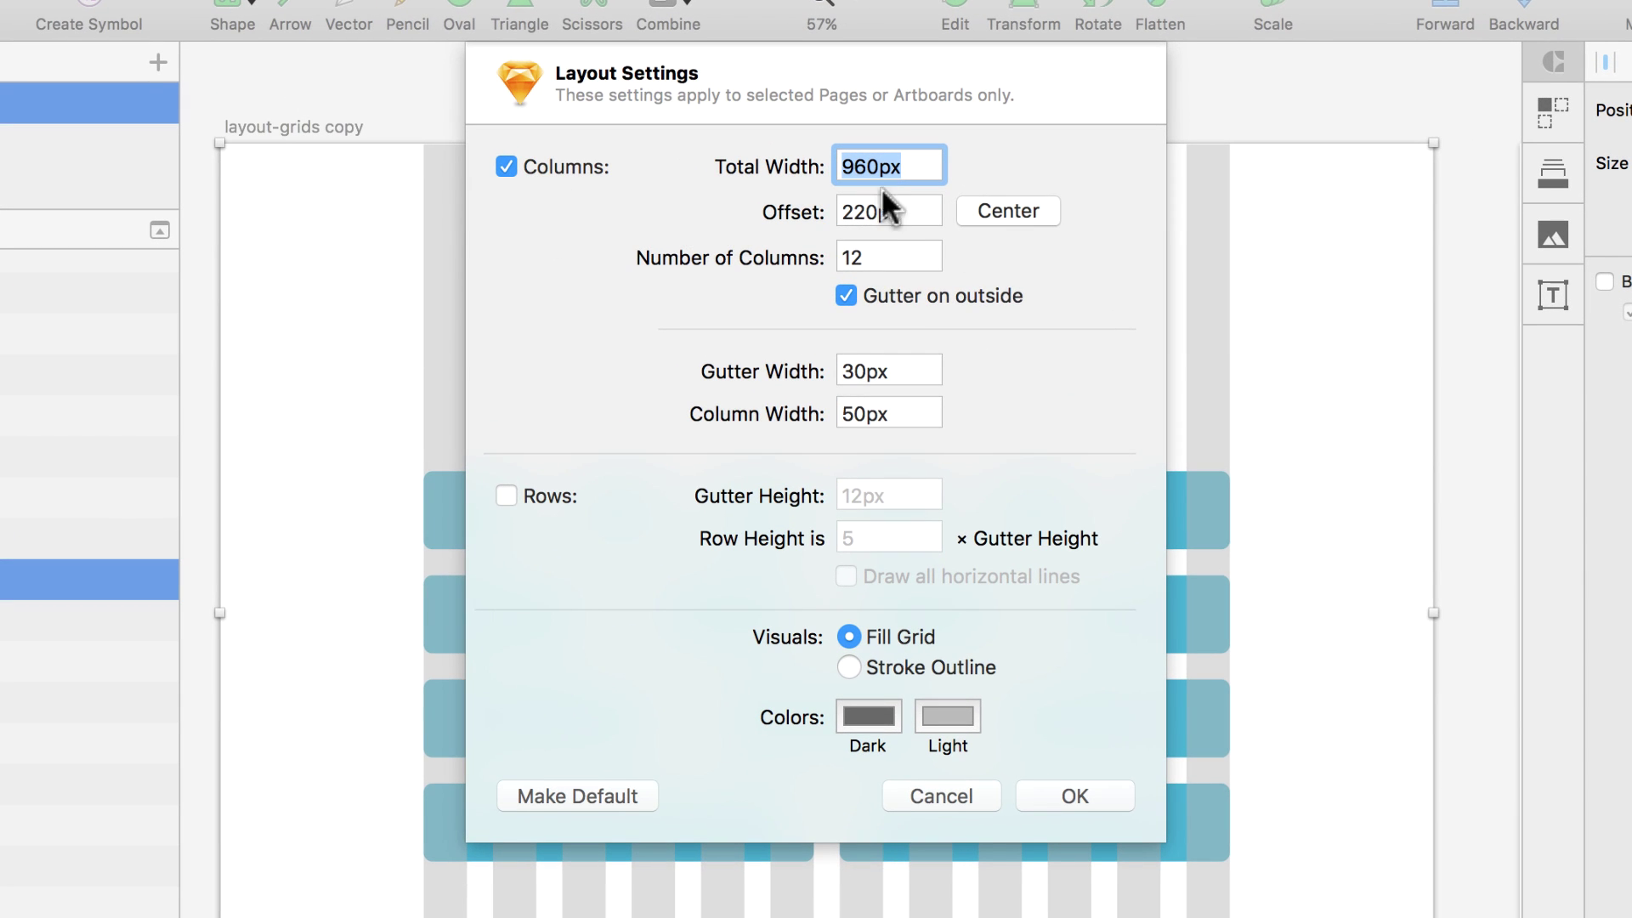
{"action": "left_click", "coordinate": [889, 255]}
{"action": "left_click", "coordinate": [906, 166]}
{"action": "left_click", "coordinate": [904, 368]}
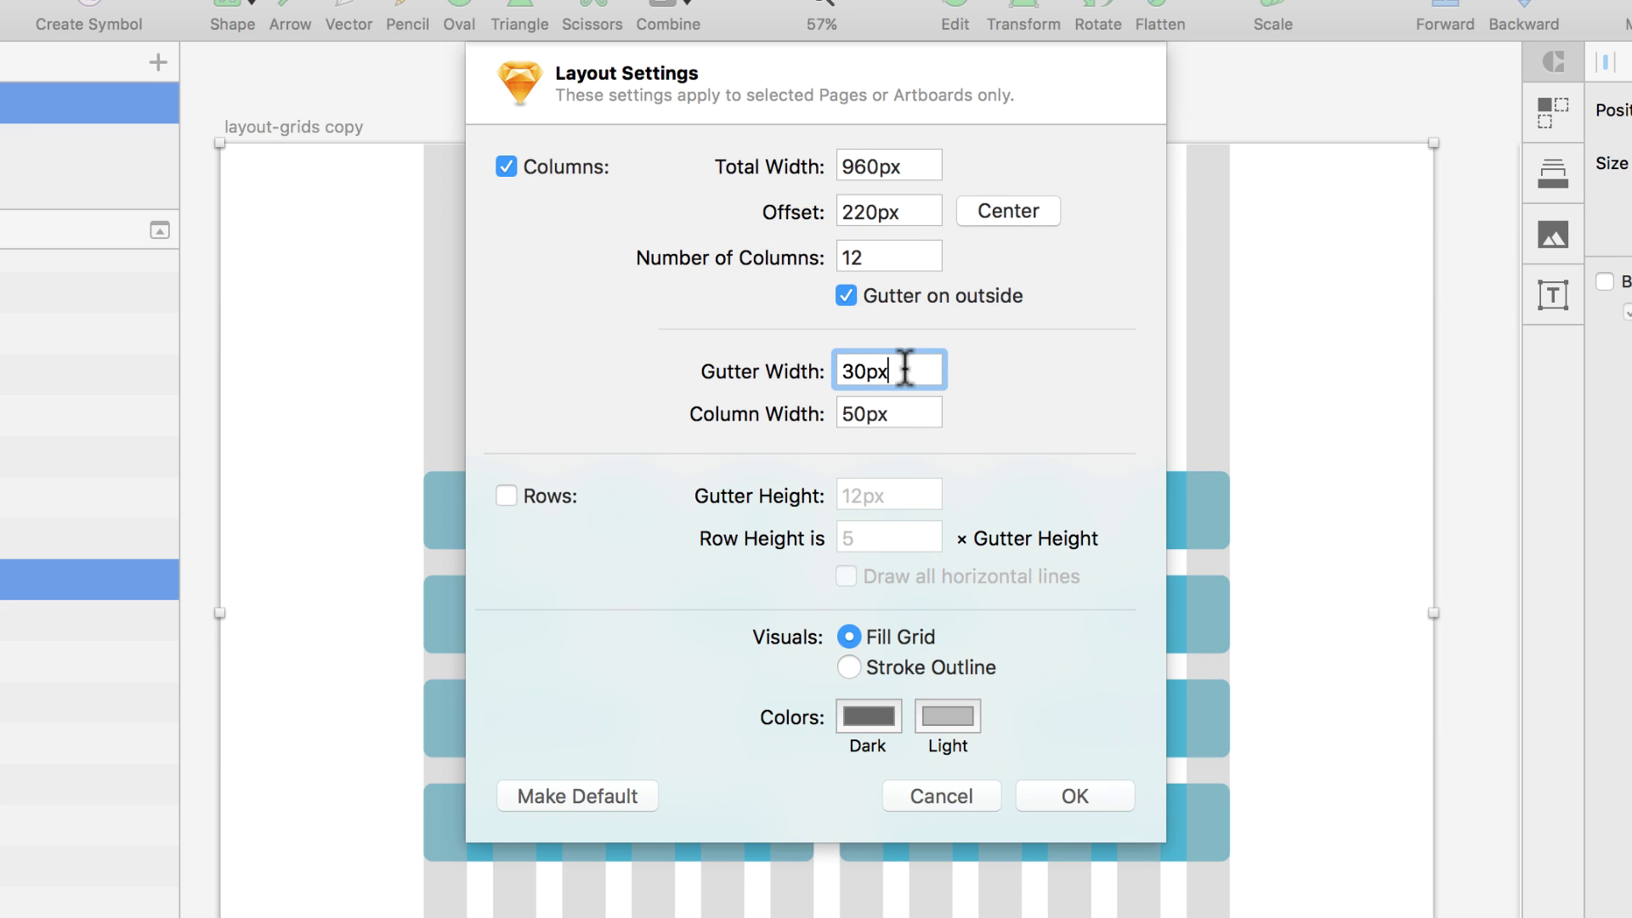
{"action": "left_click_drag", "start_coordinate": [877, 167], "coordinate": [824, 171]}
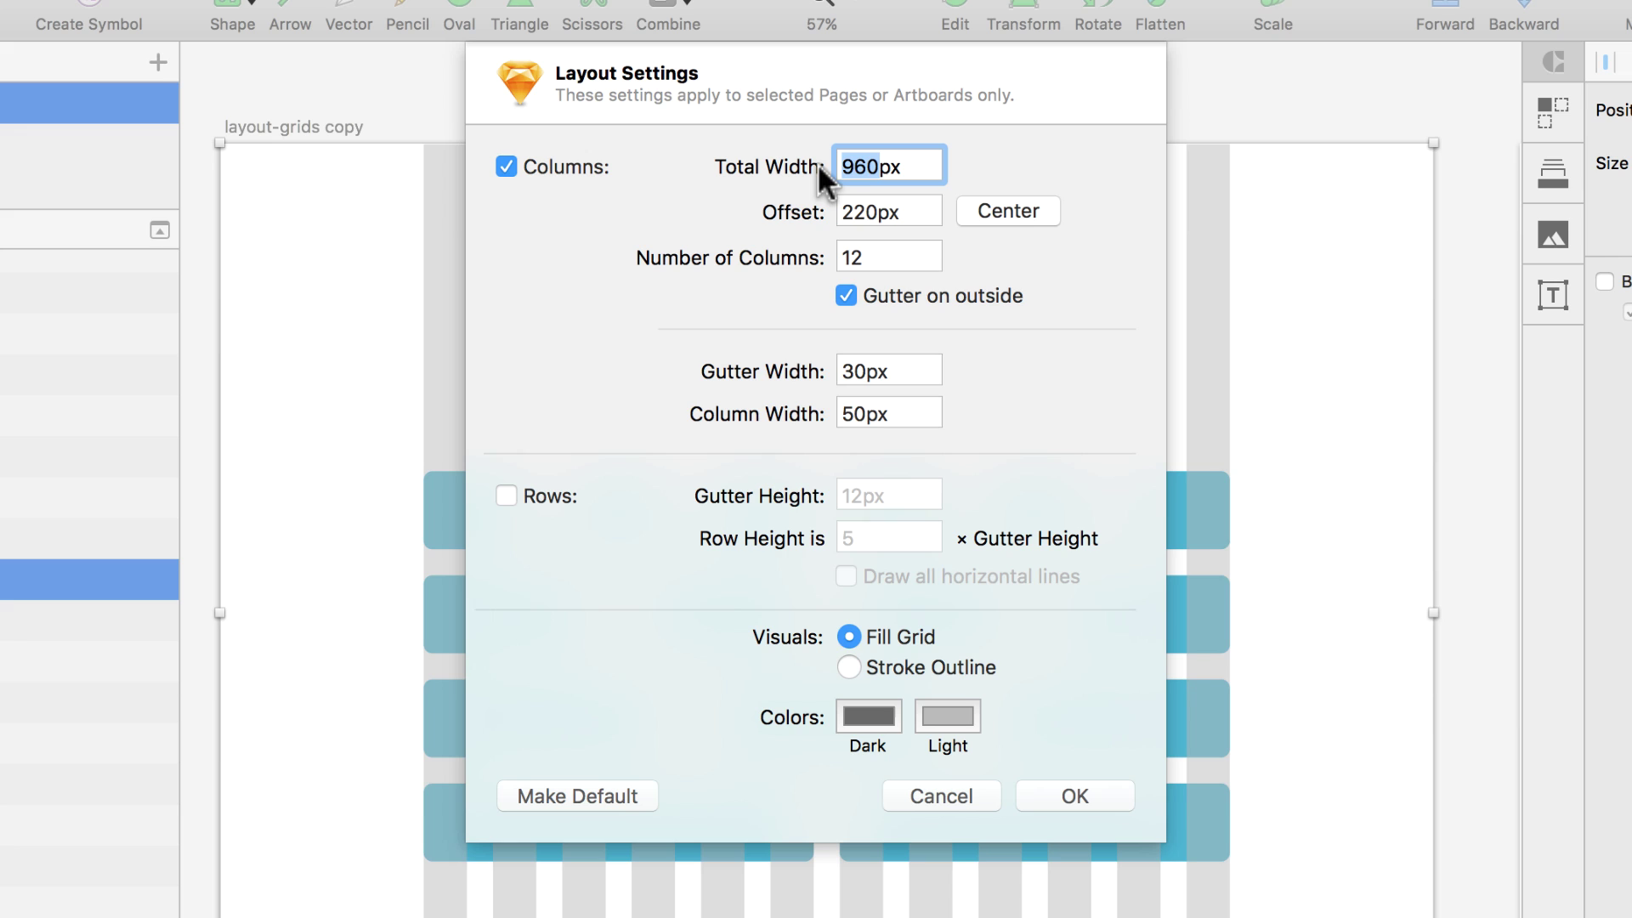
{"action": "type", "text": "78"}
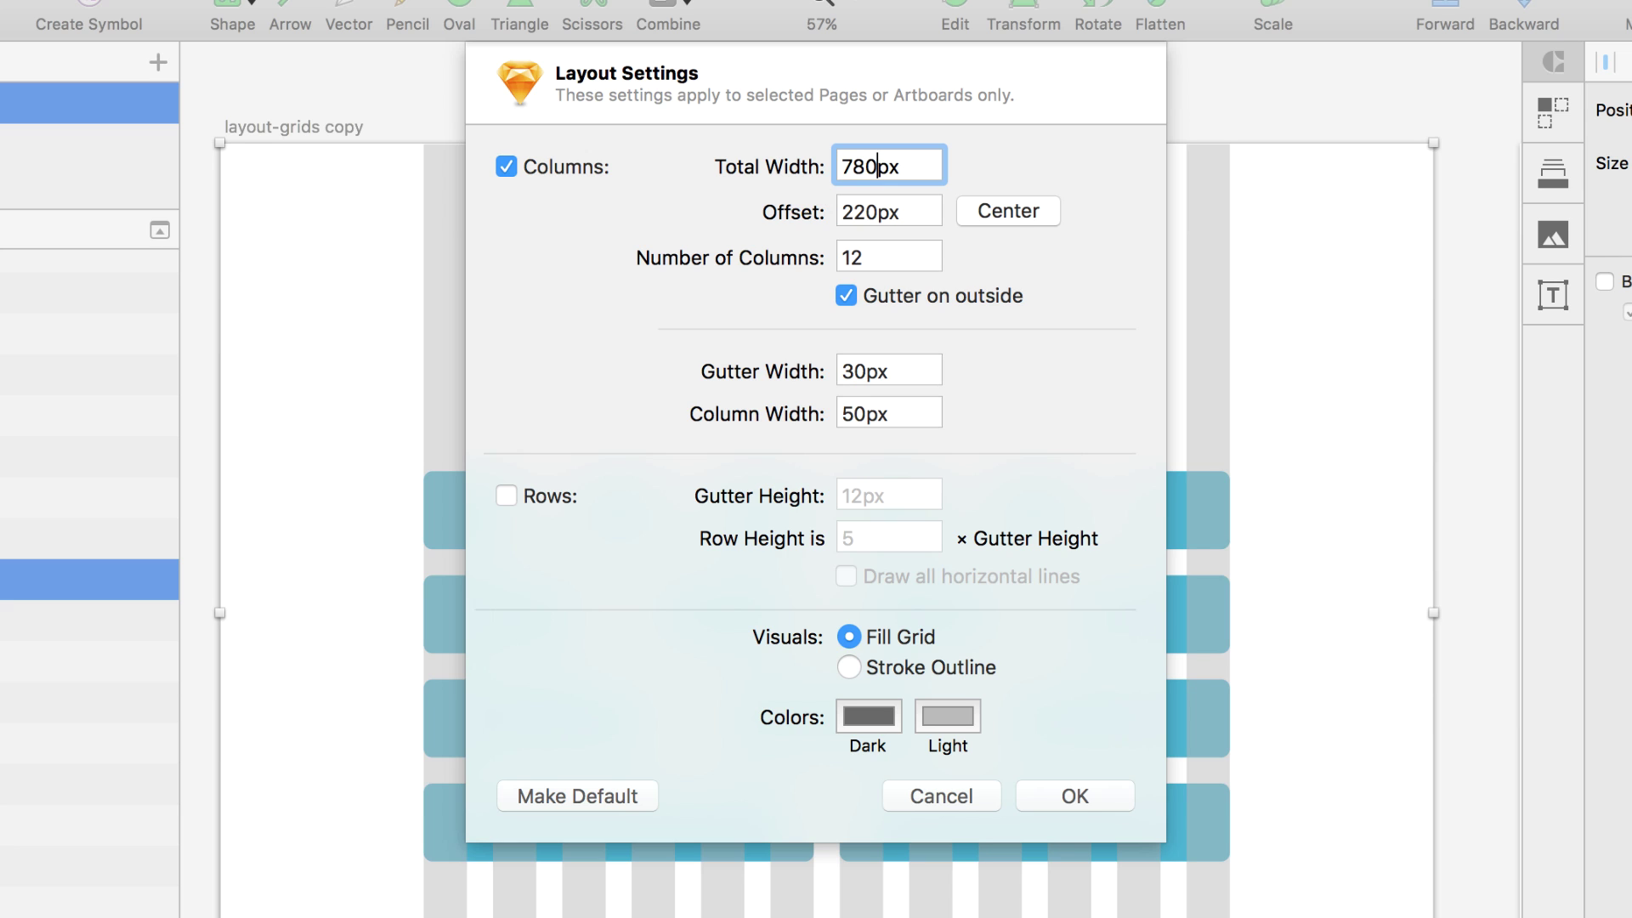
{"action": "type", "text": "0"}
{"action": "left_click", "coordinate": [905, 214]}
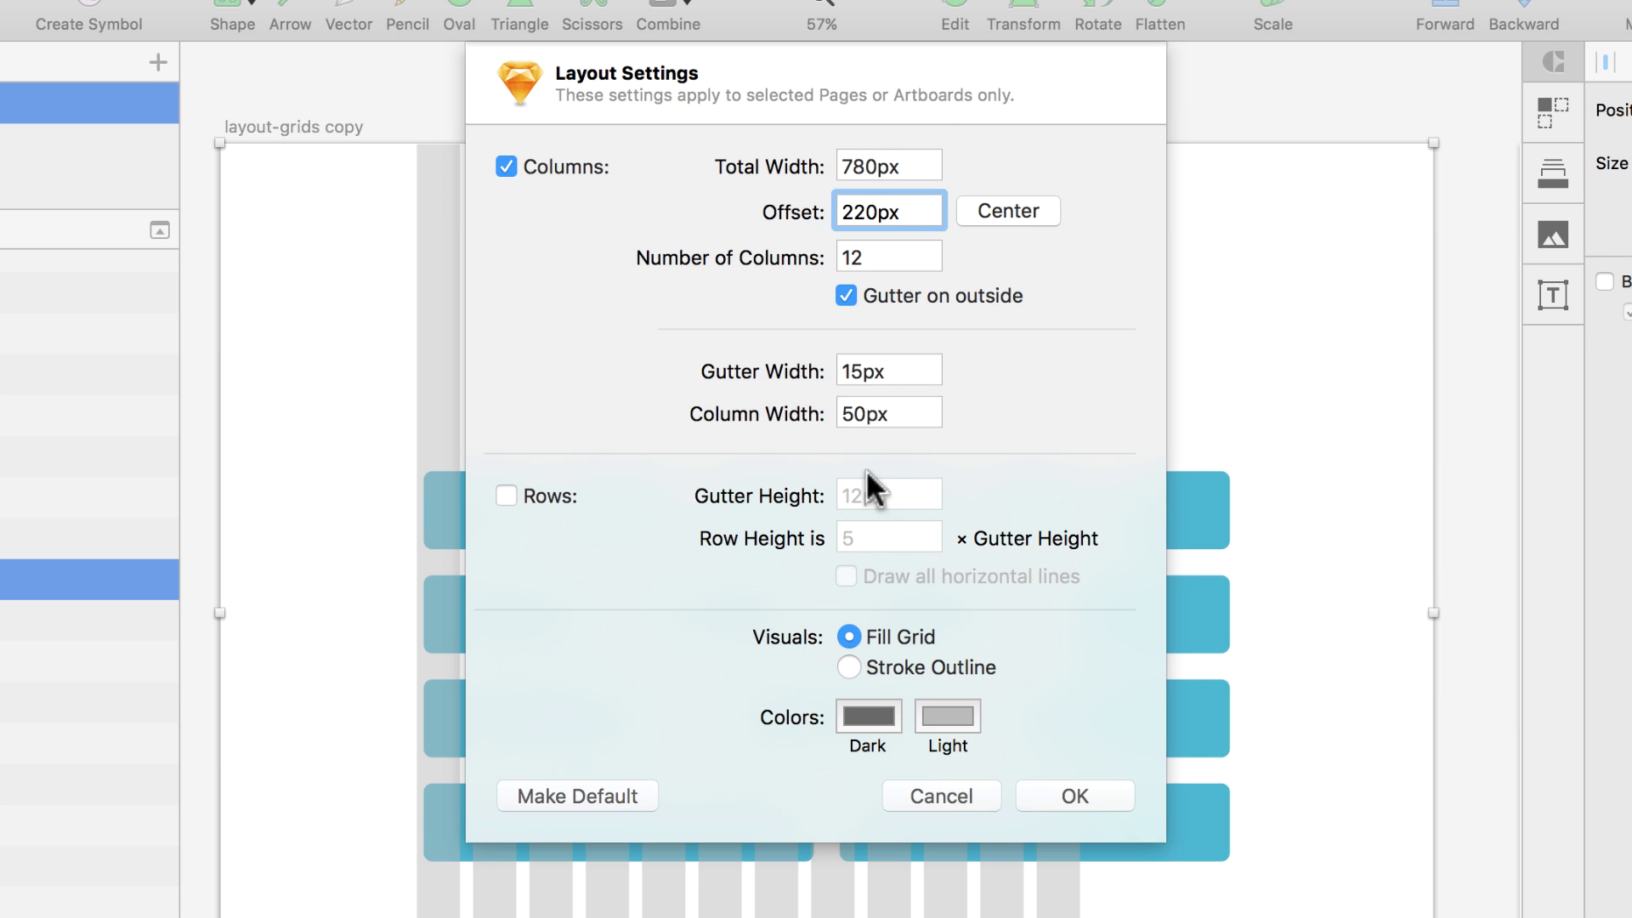
Center the grid on the artboard and set the gutter width to 30px
{"action": "left_click_drag", "start_coordinate": [900, 368], "coordinate": [838, 361]}
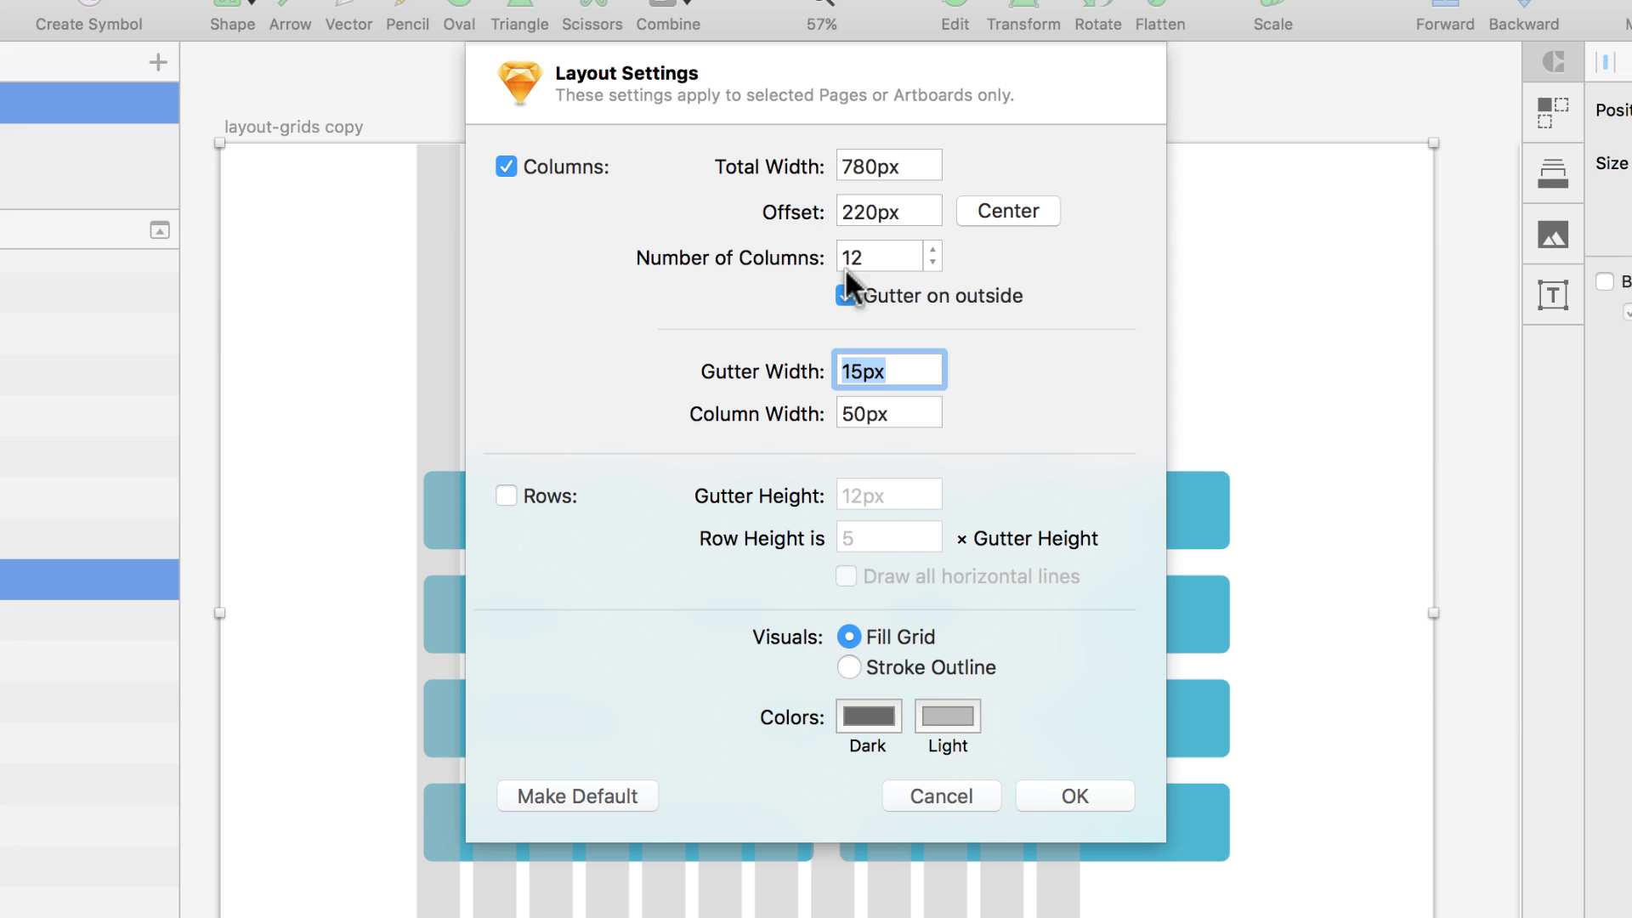
{"action": "left_click_drag", "start_coordinate": [899, 253], "coordinate": [819, 252]}
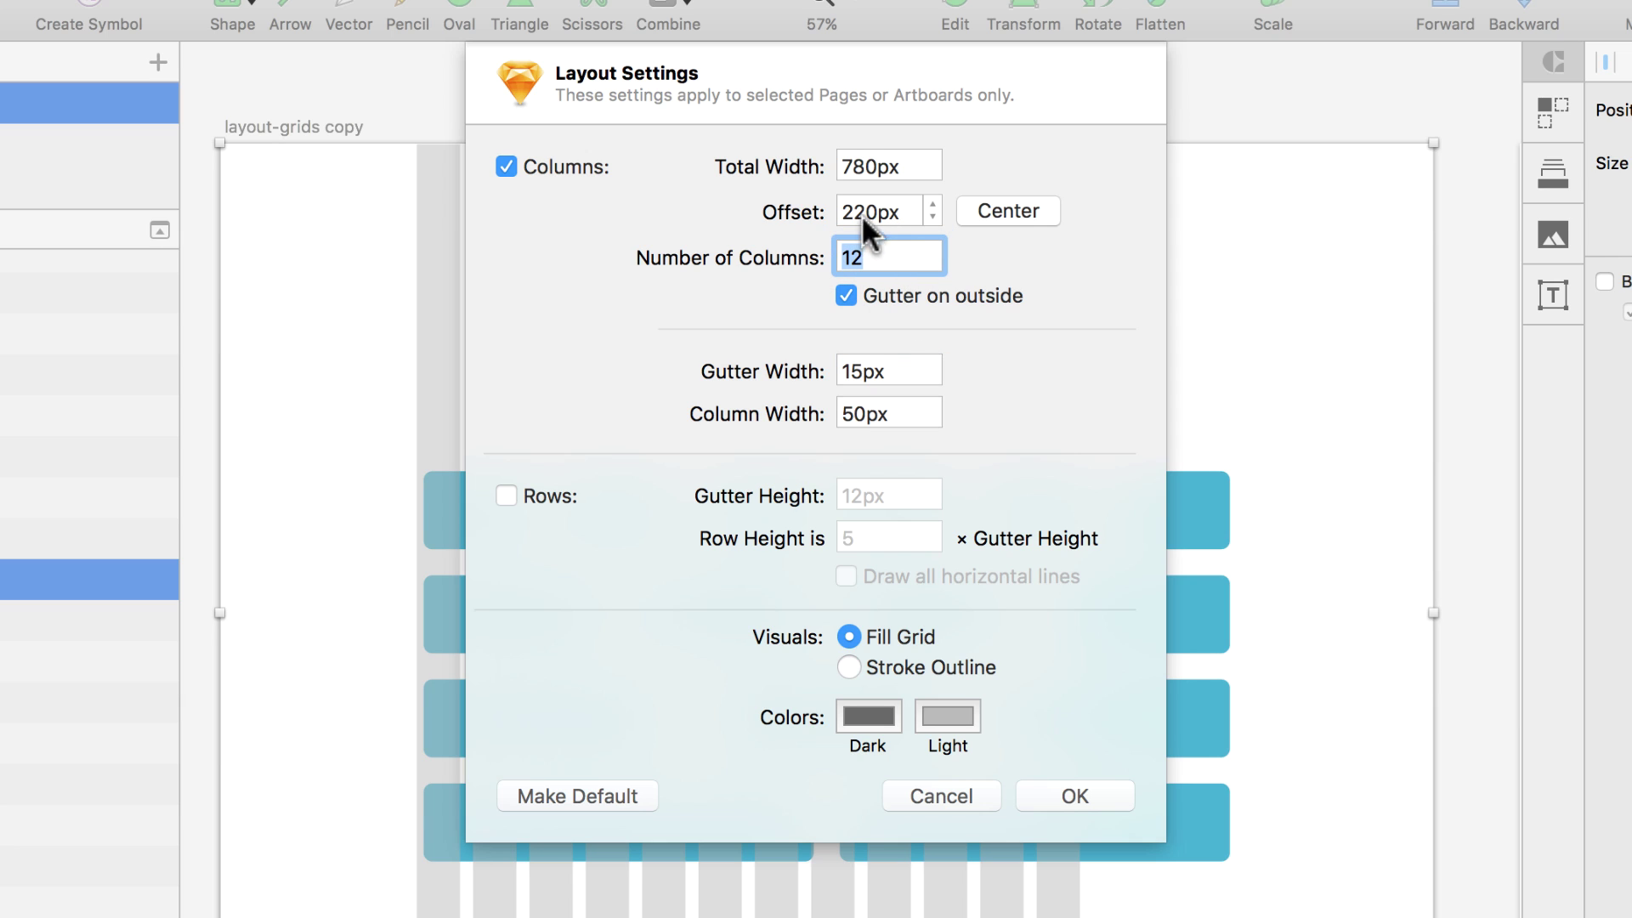
{"action": "left_click", "coordinate": [1023, 210]}
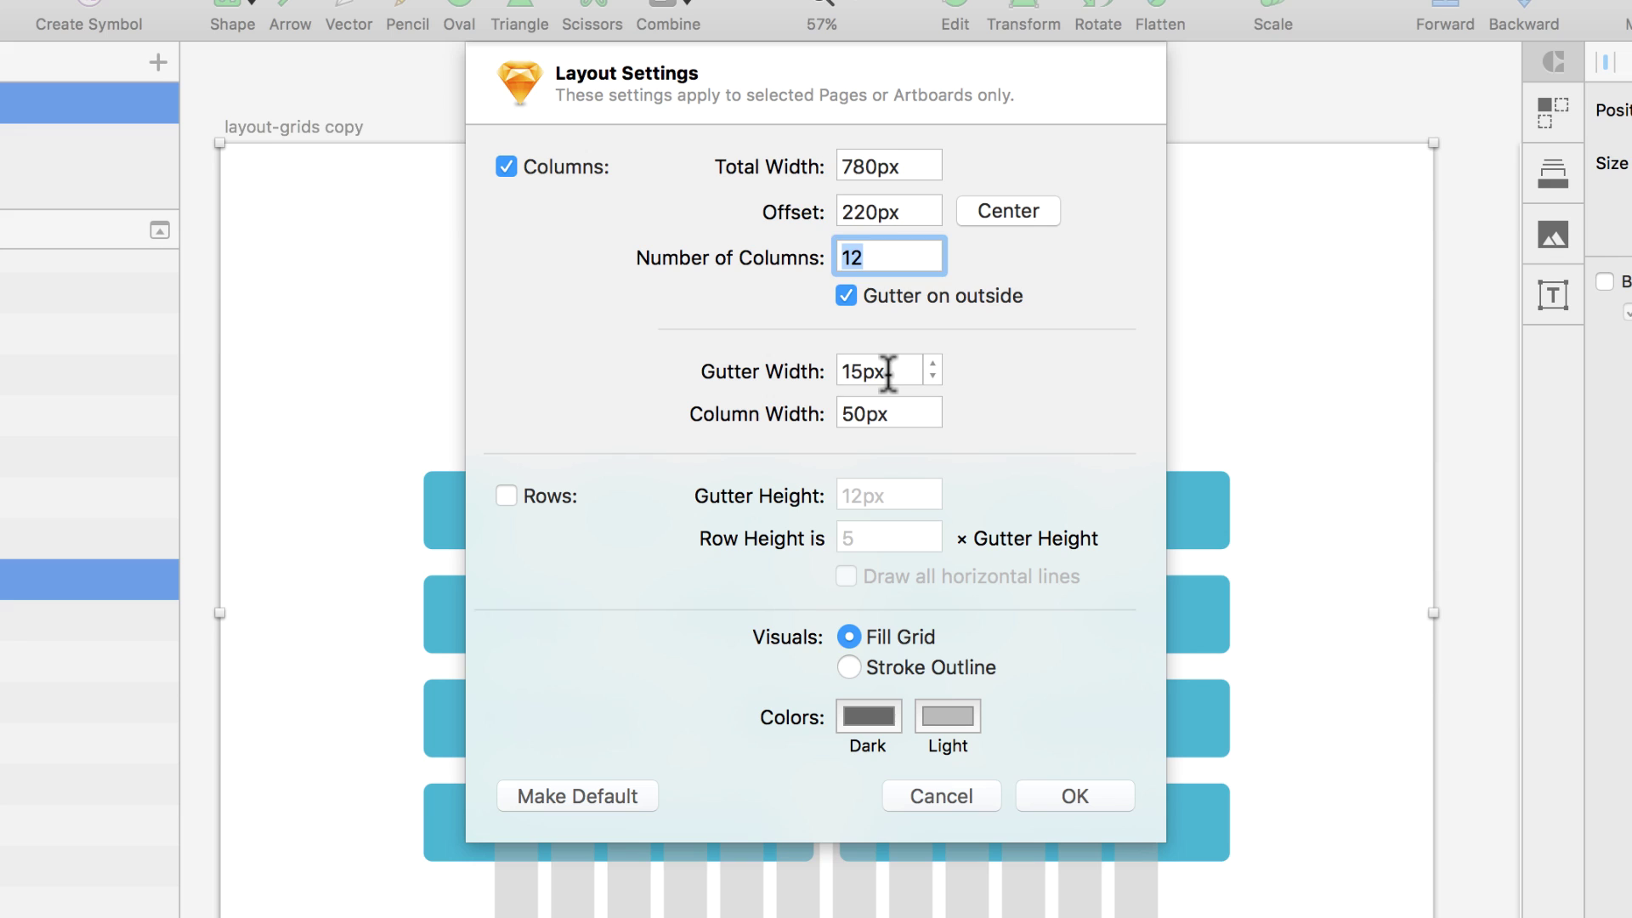
{"action": "left_click_drag", "start_coordinate": [935, 371], "coordinate": [761, 369]}
{"action": "type", "text": "30"}
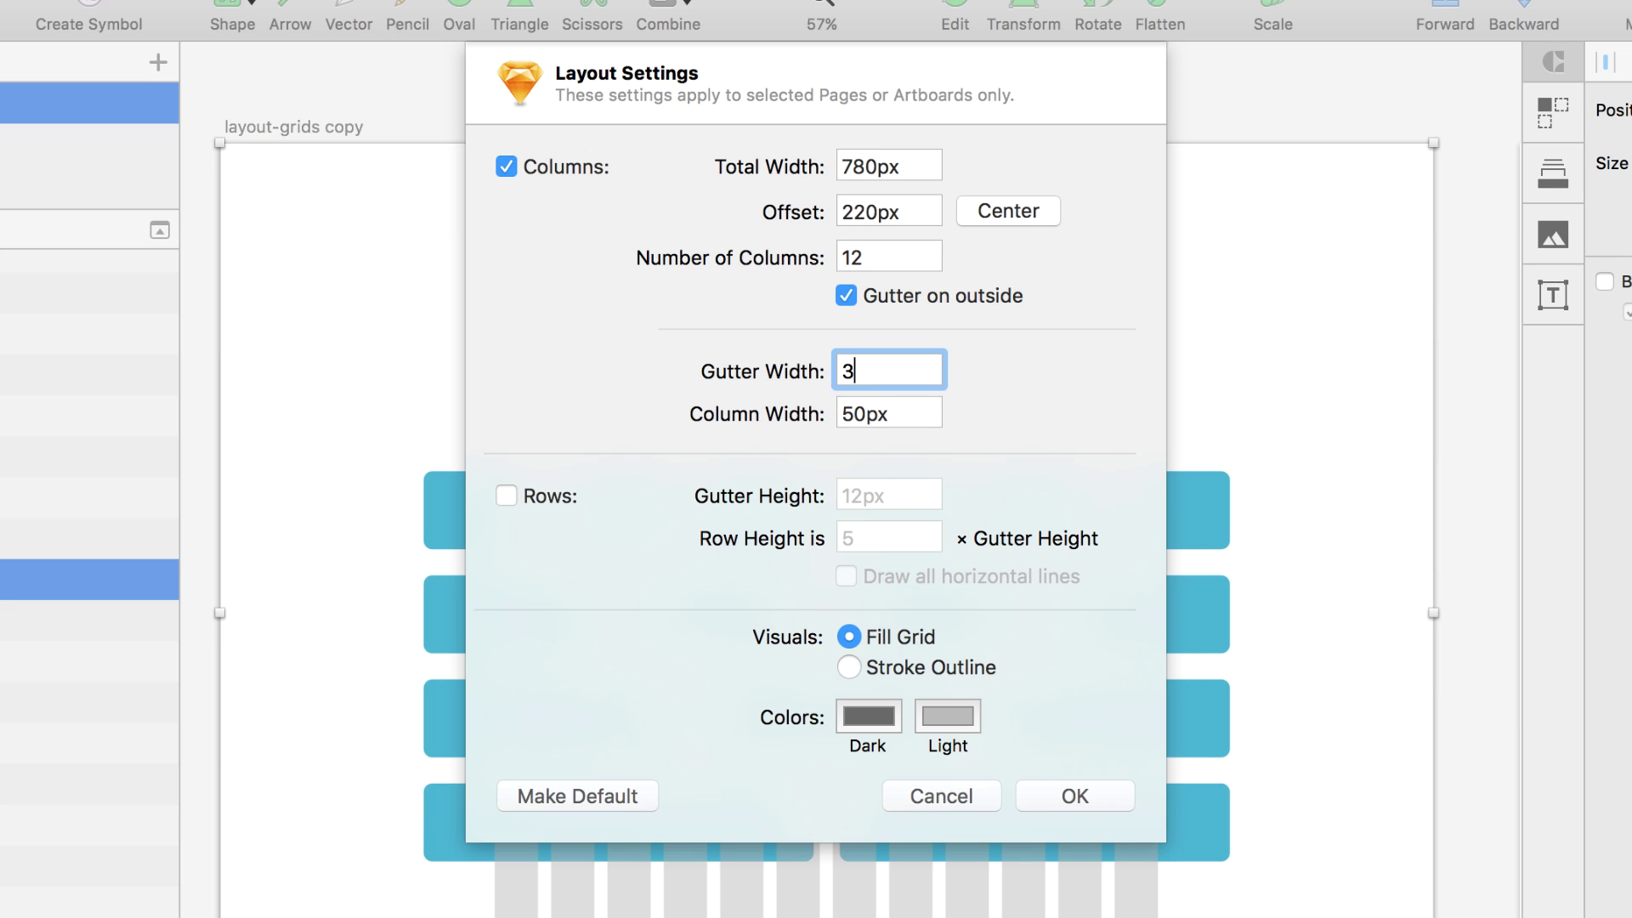
{"action": "left_click", "coordinate": [850, 414]}
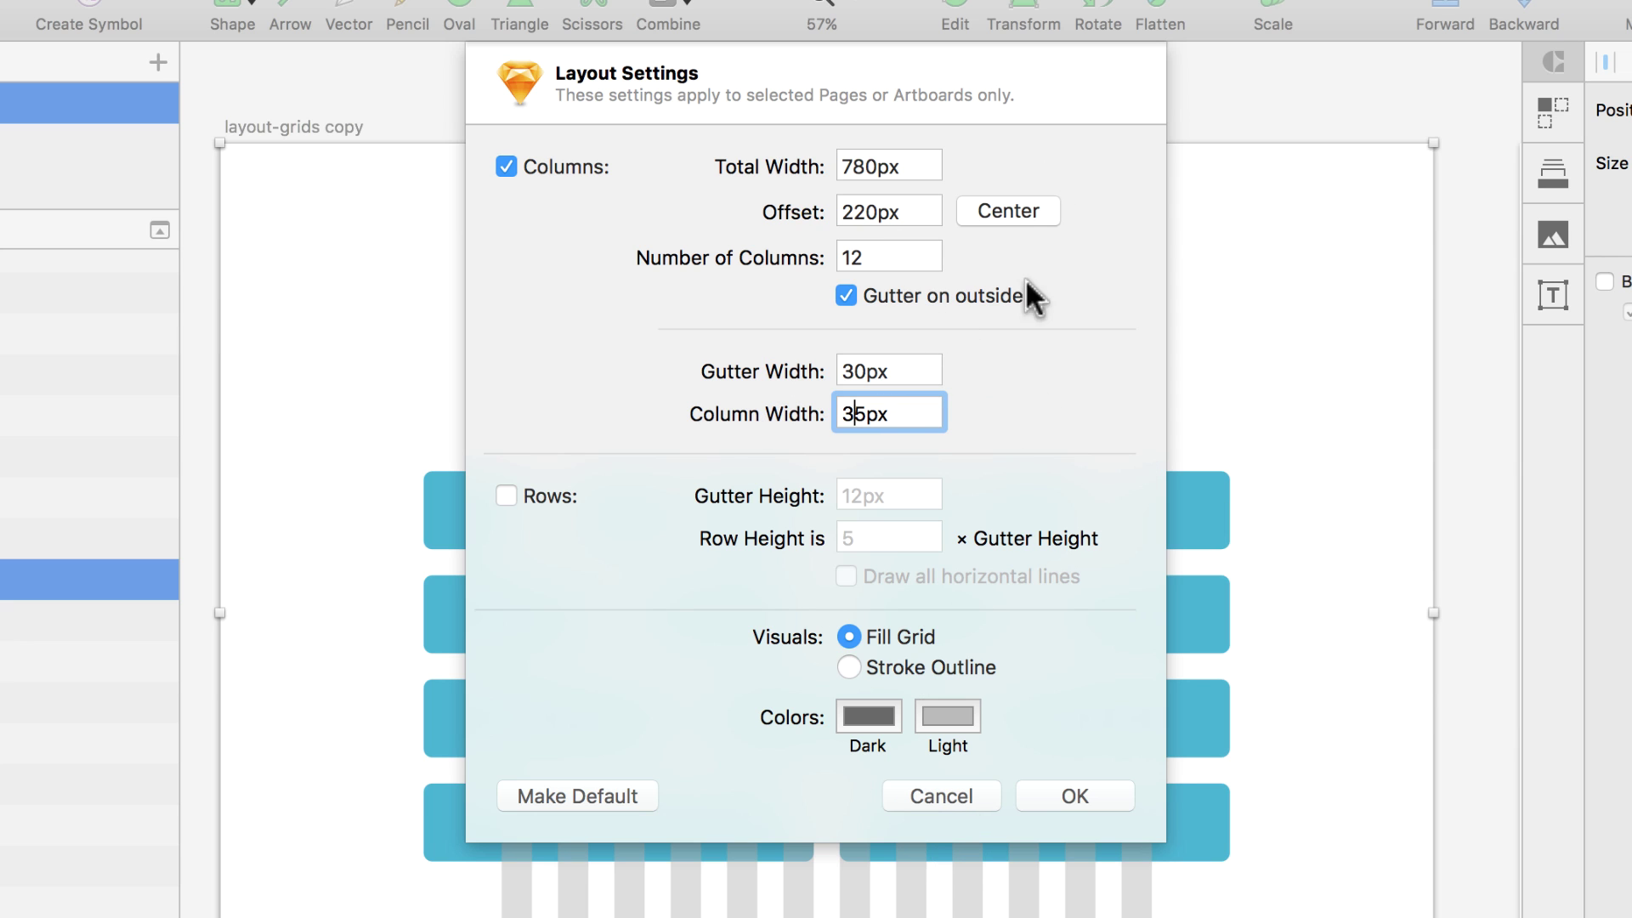
Close Layout Settings and undo the grid changes with three Cmd+Z presses
{"action": "left_click", "coordinate": [954, 790]}
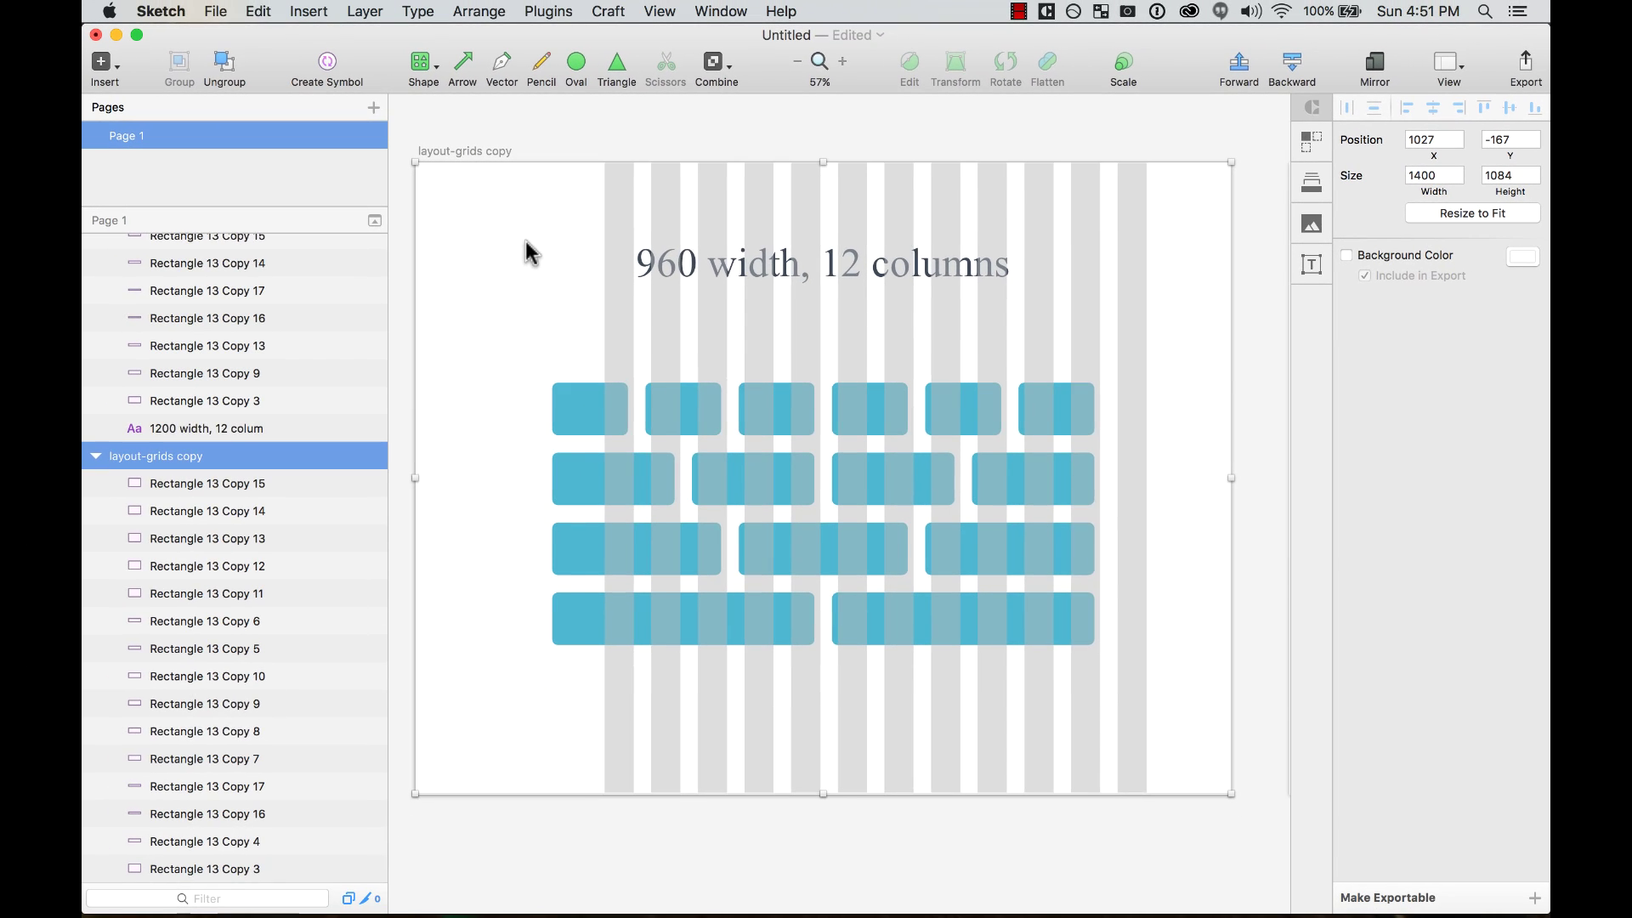
{"action": "key", "text": "super+z"}
{"action": "key", "text": "super+z"}
{"action": "key", "text": "super+z"}
{"action": "key", "text": "super+z"}
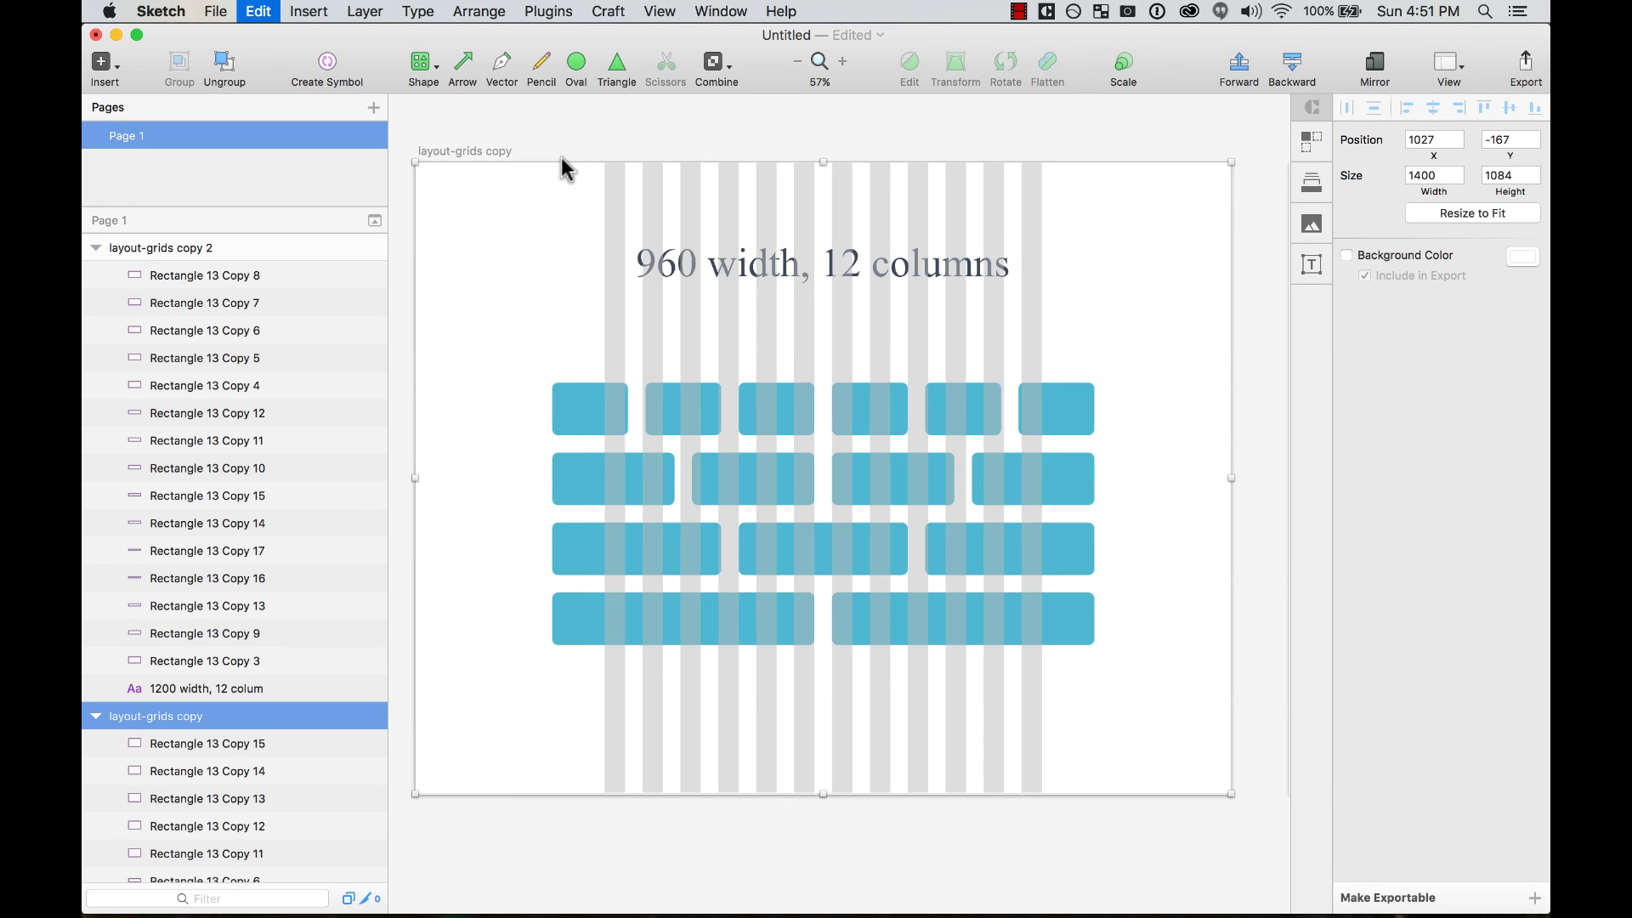
{"action": "key", "text": "super+z"}
{"action": "key", "text": "super+z"}
{"action": "key", "text": "super+z"}
{"action": "key", "text": "super+z"}
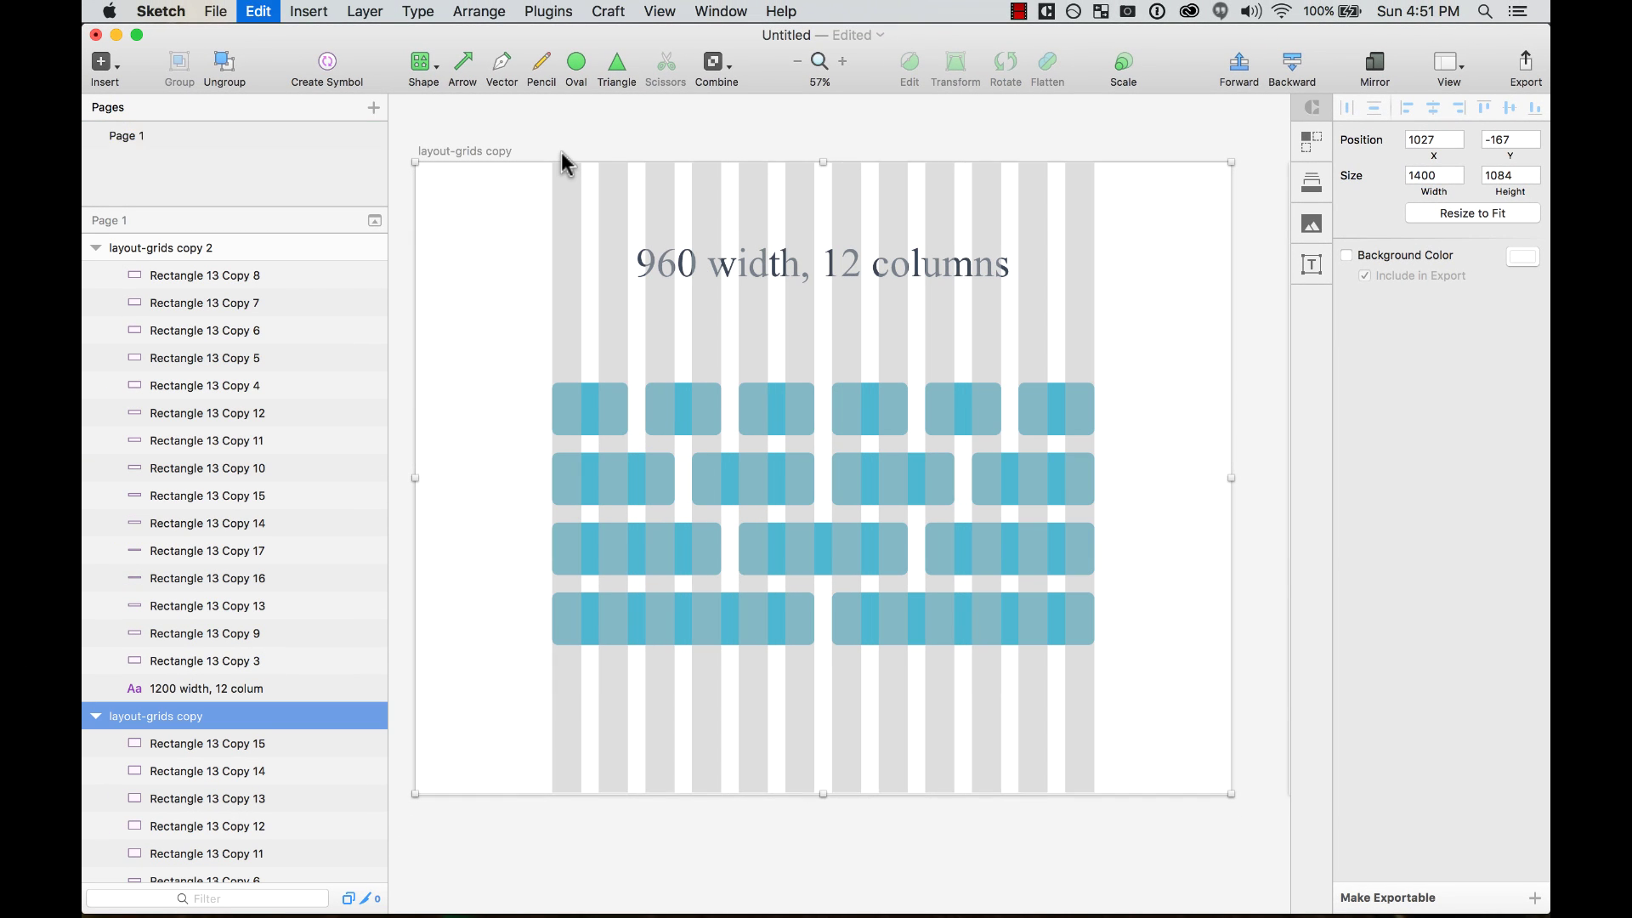
{"action": "key", "text": "super+z"}
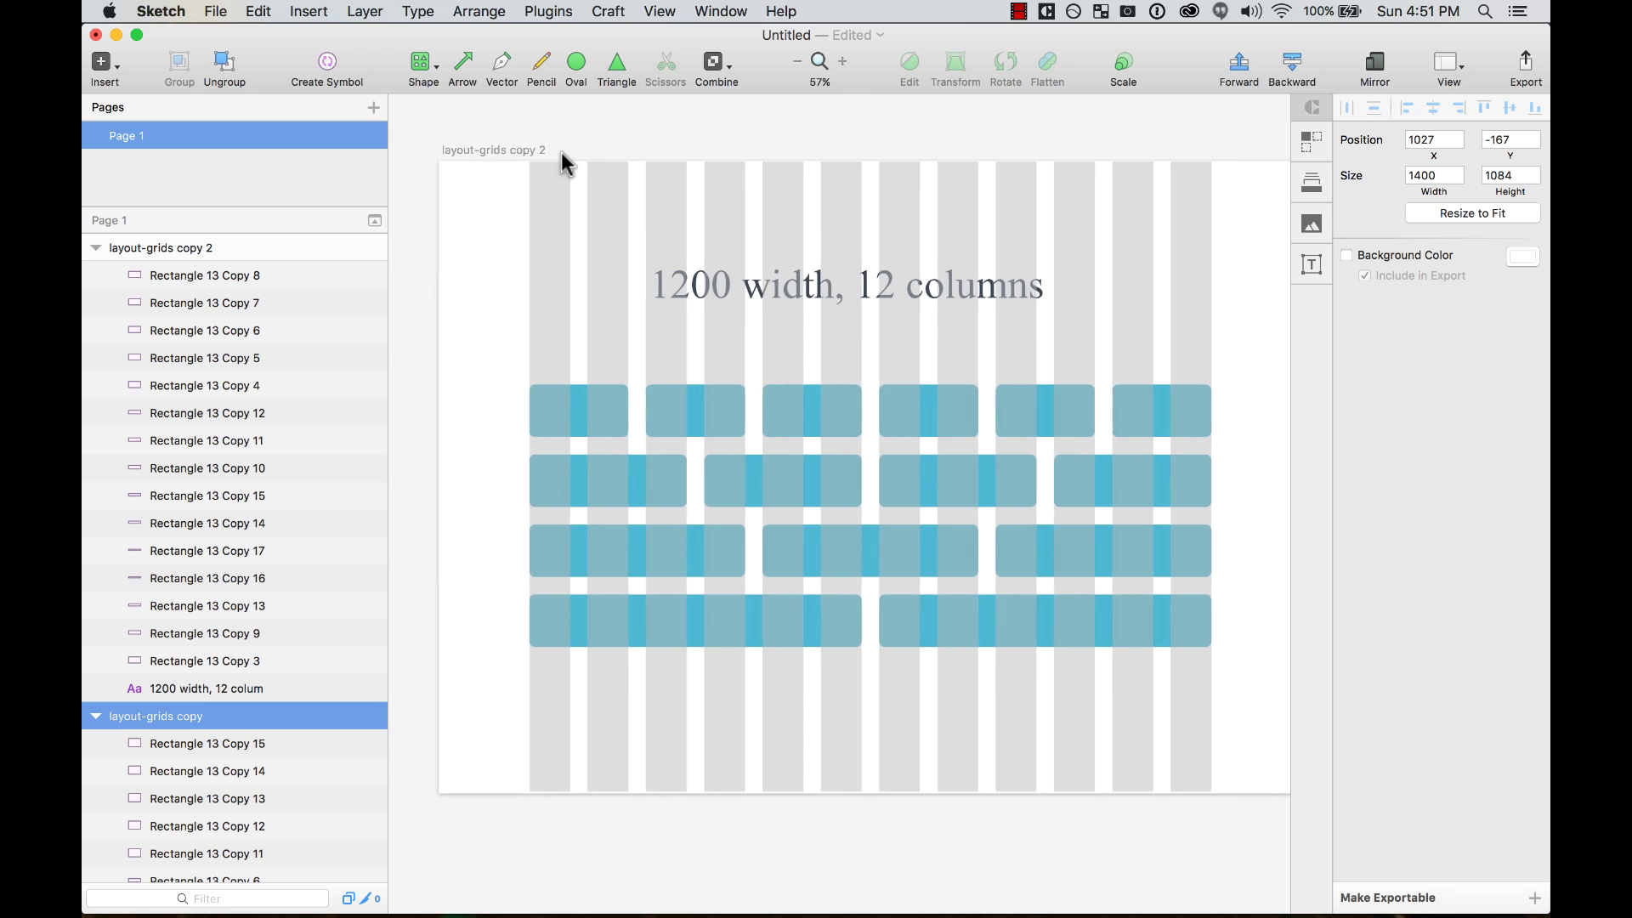
Zoom out to show both artboards and select the 1200 width artboard
{"action": "key", "text": "super+minus"}
{"action": "scroll", "coordinate": [566, 162], "scroll_direction": "left", "scroll_amount": 5}
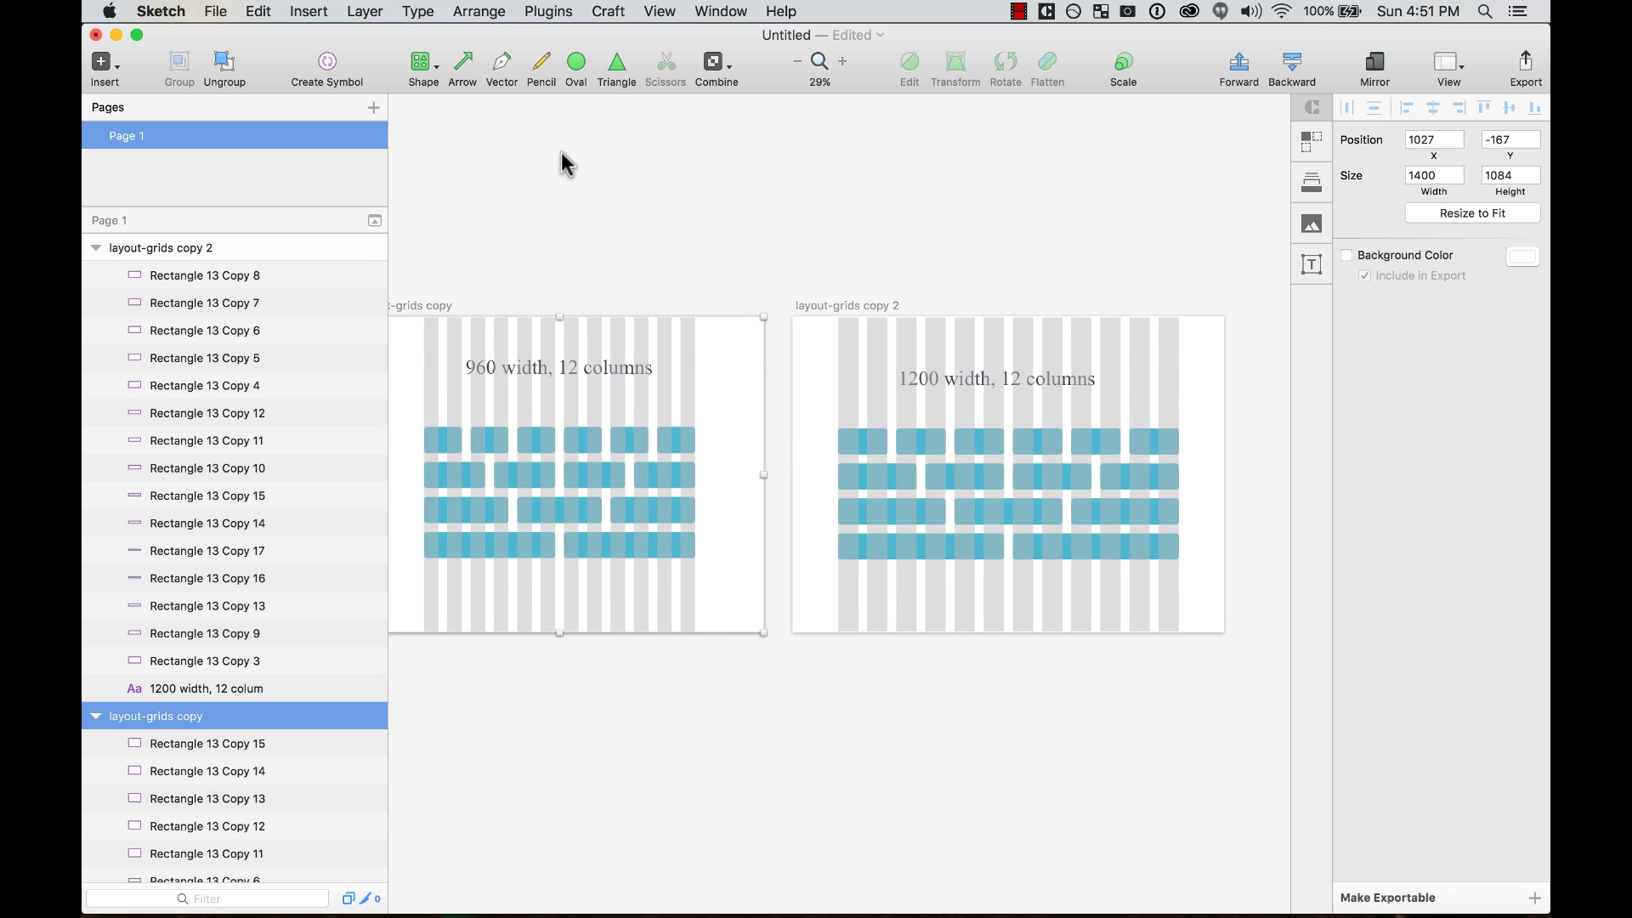
{"action": "left_click", "coordinate": [659, 276]}
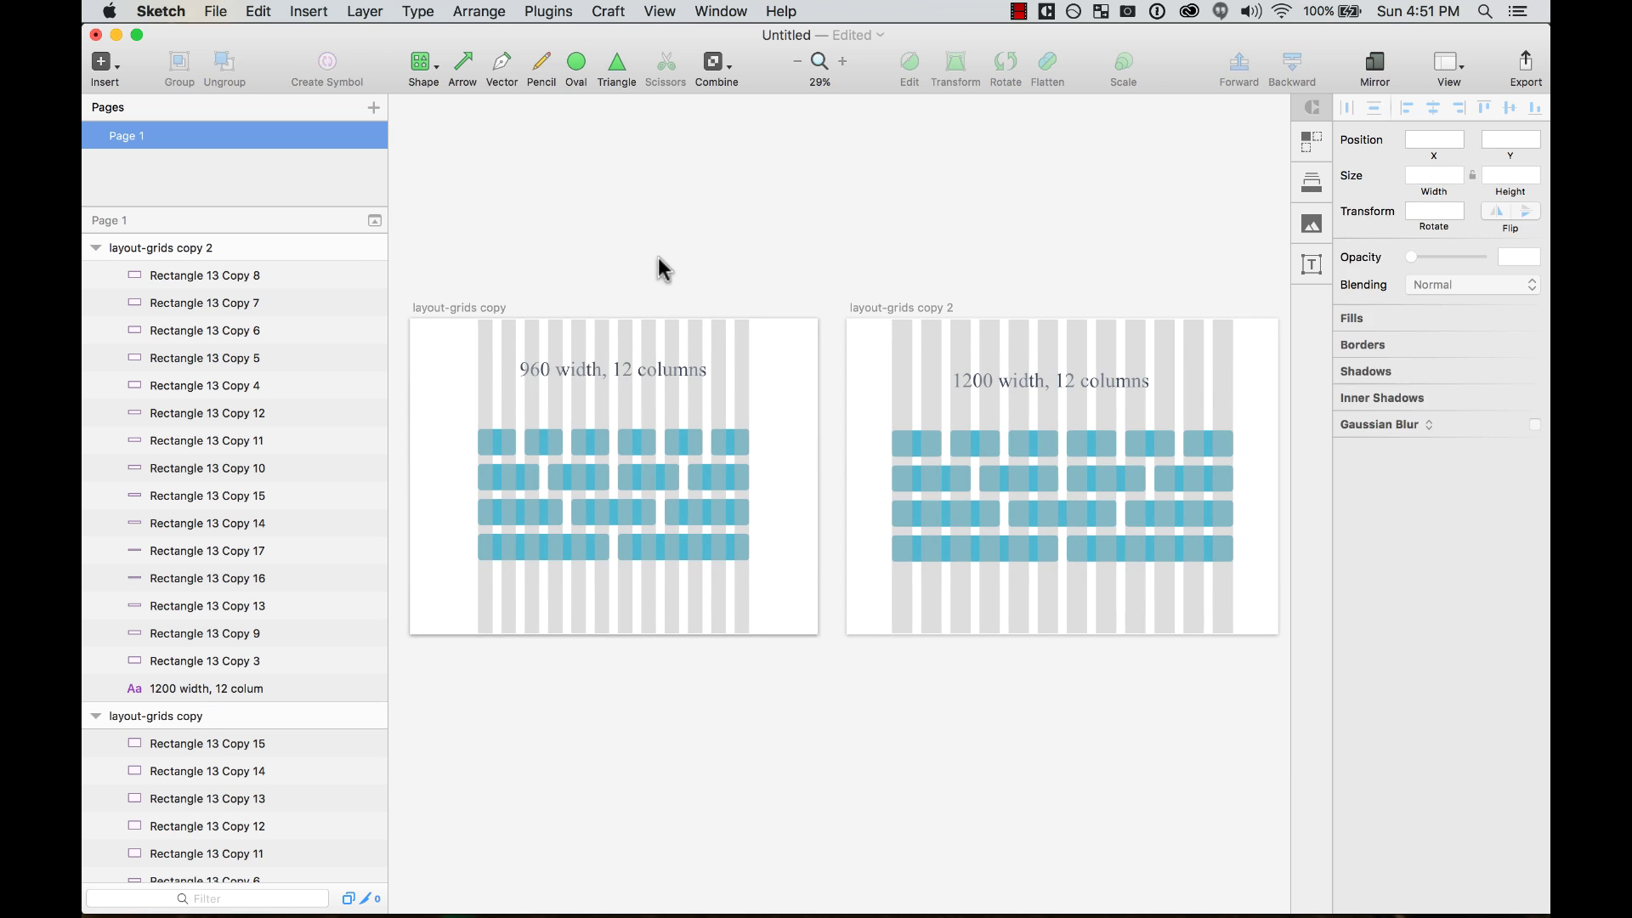
{"action": "left_click", "coordinate": [910, 312]}
{"action": "left_click", "coordinate": [969, 212]}
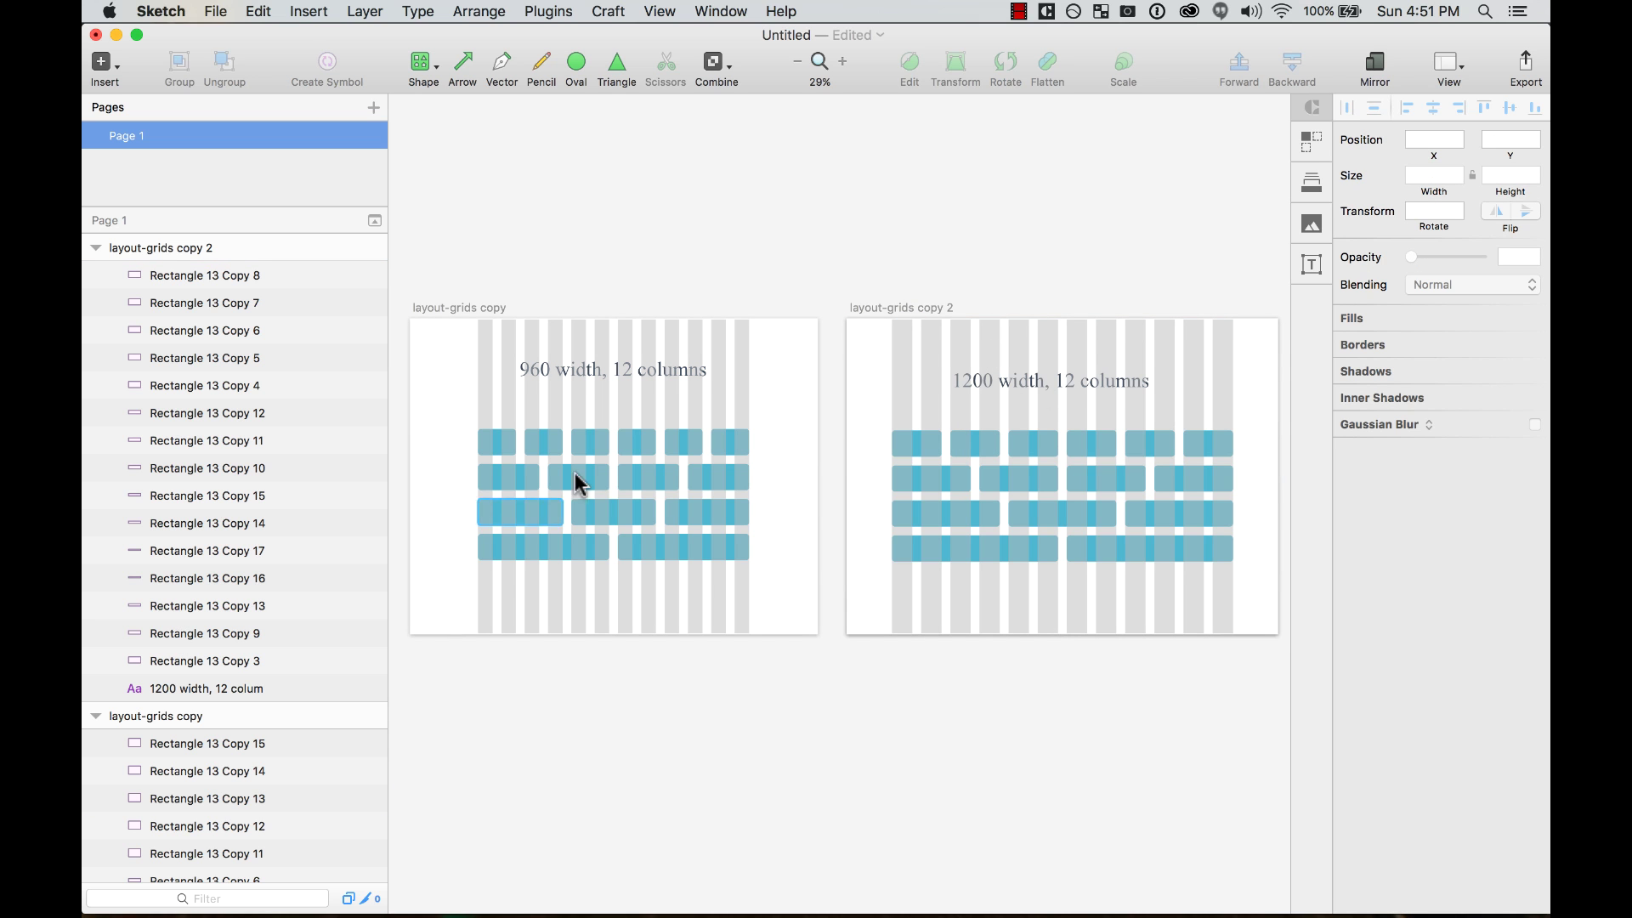
{"action": "left_click", "coordinate": [889, 318]}
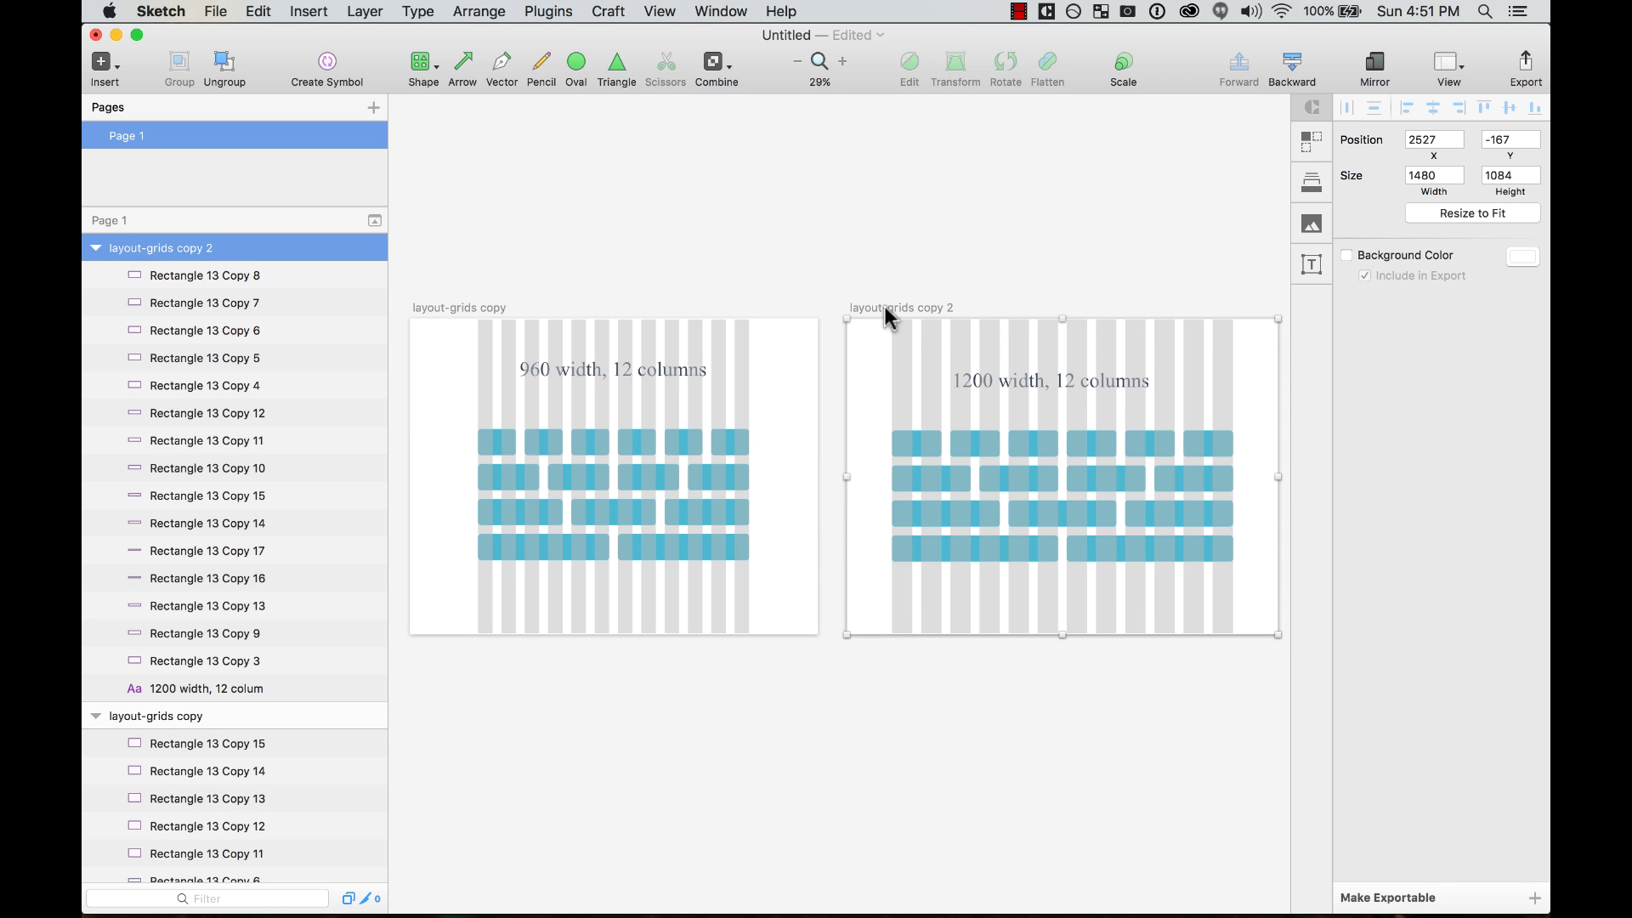
View the 1200 width artboard's Layout Settings and dismiss them unchanged
{"action": "left_click", "coordinate": [562, 15]}
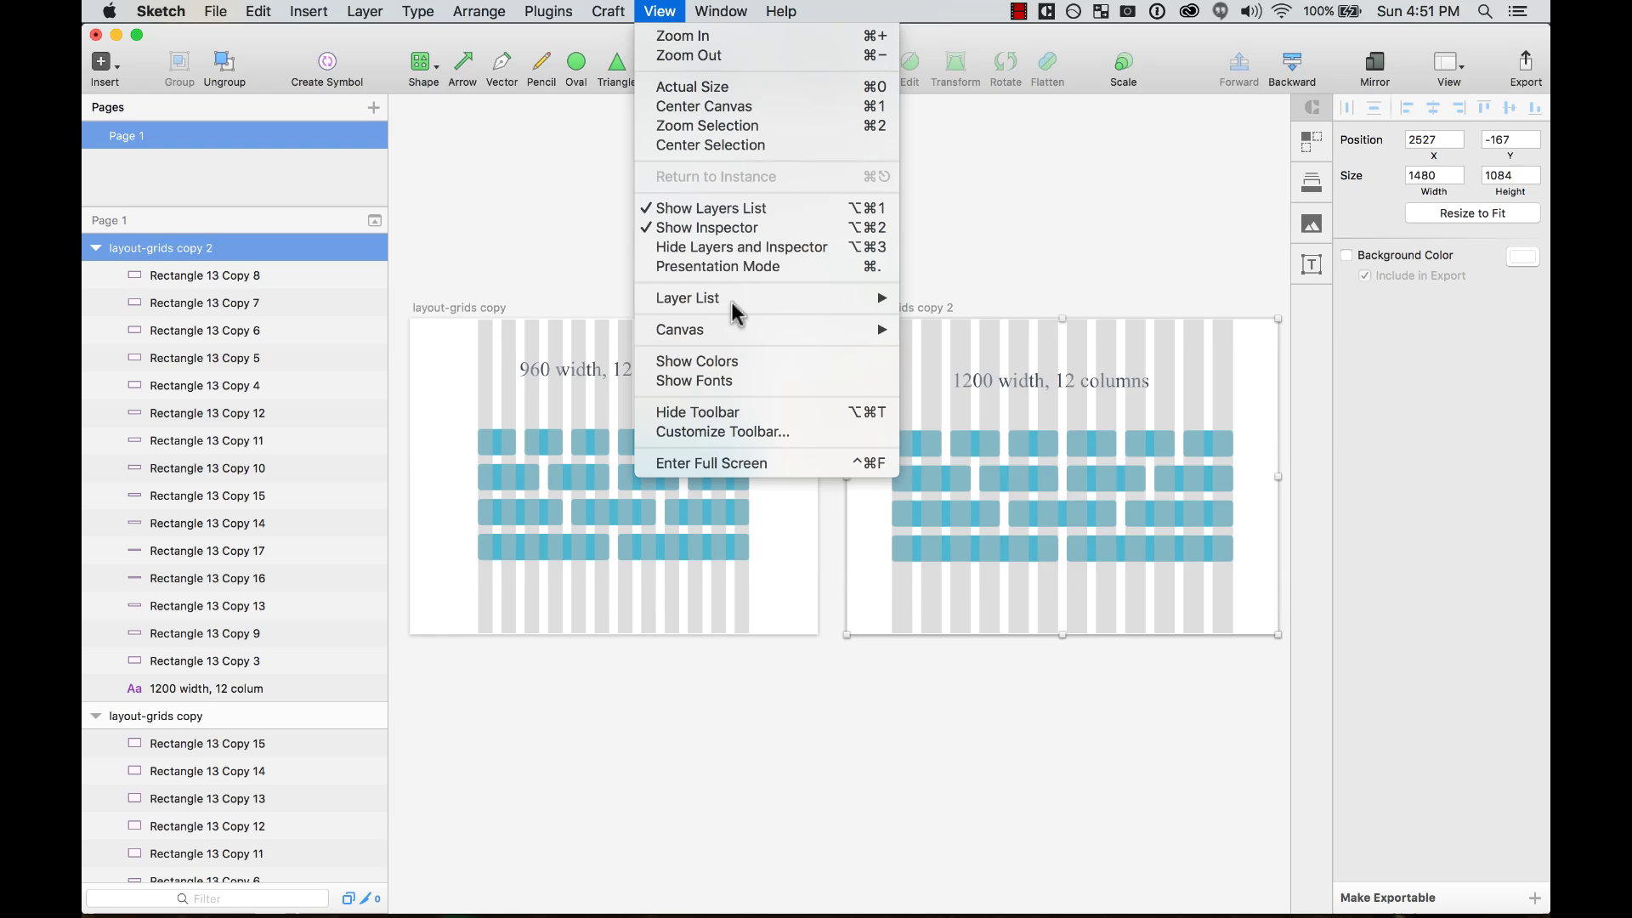
{"action": "mouse_move", "coordinate": [748, 330]}
{"action": "left_click", "coordinate": [1050, 582]}
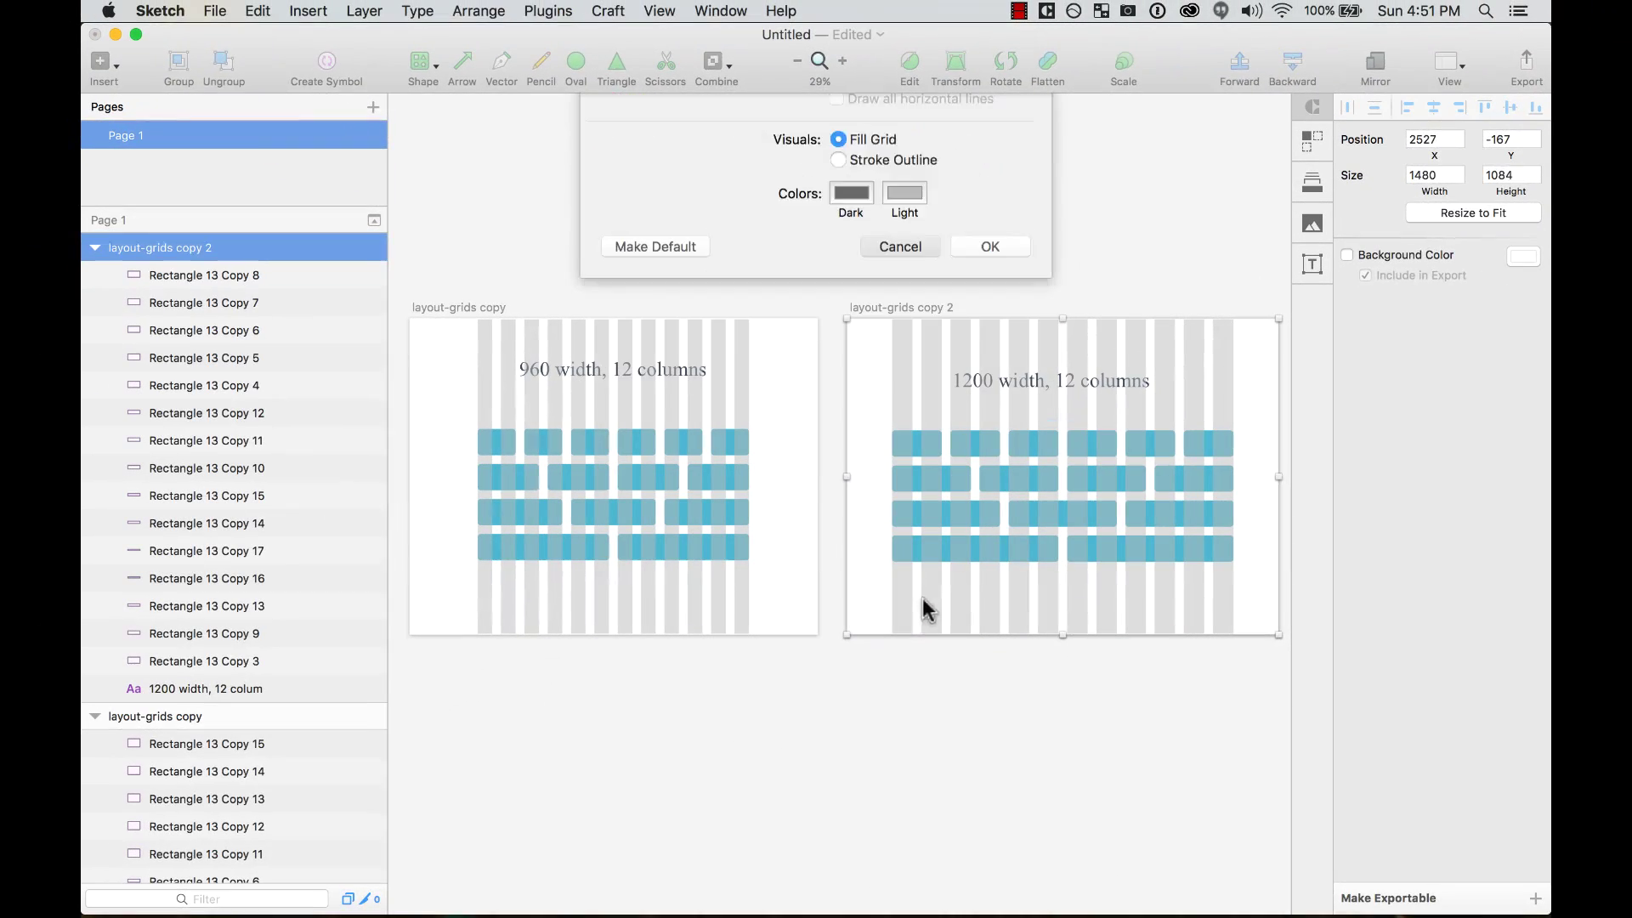
{"action": "key", "text": "Return"}
{"action": "left_click", "coordinate": [931, 748]}
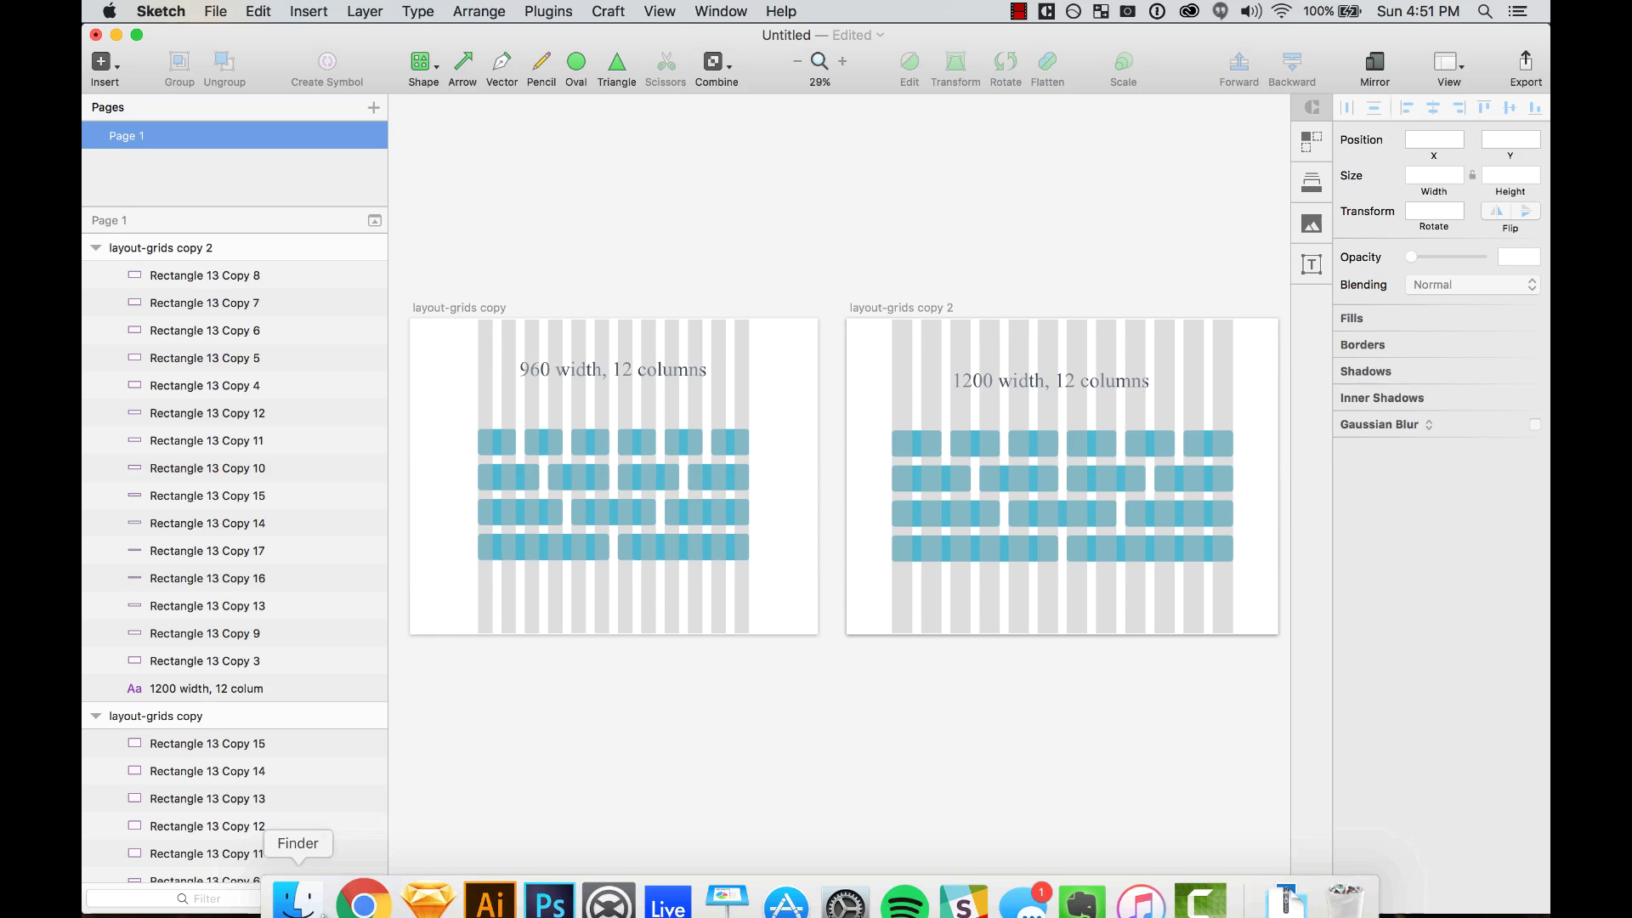
In Grid Calculator, set max width to 1200 and columns to 12
{"action": "left_click", "coordinate": [355, 880]}
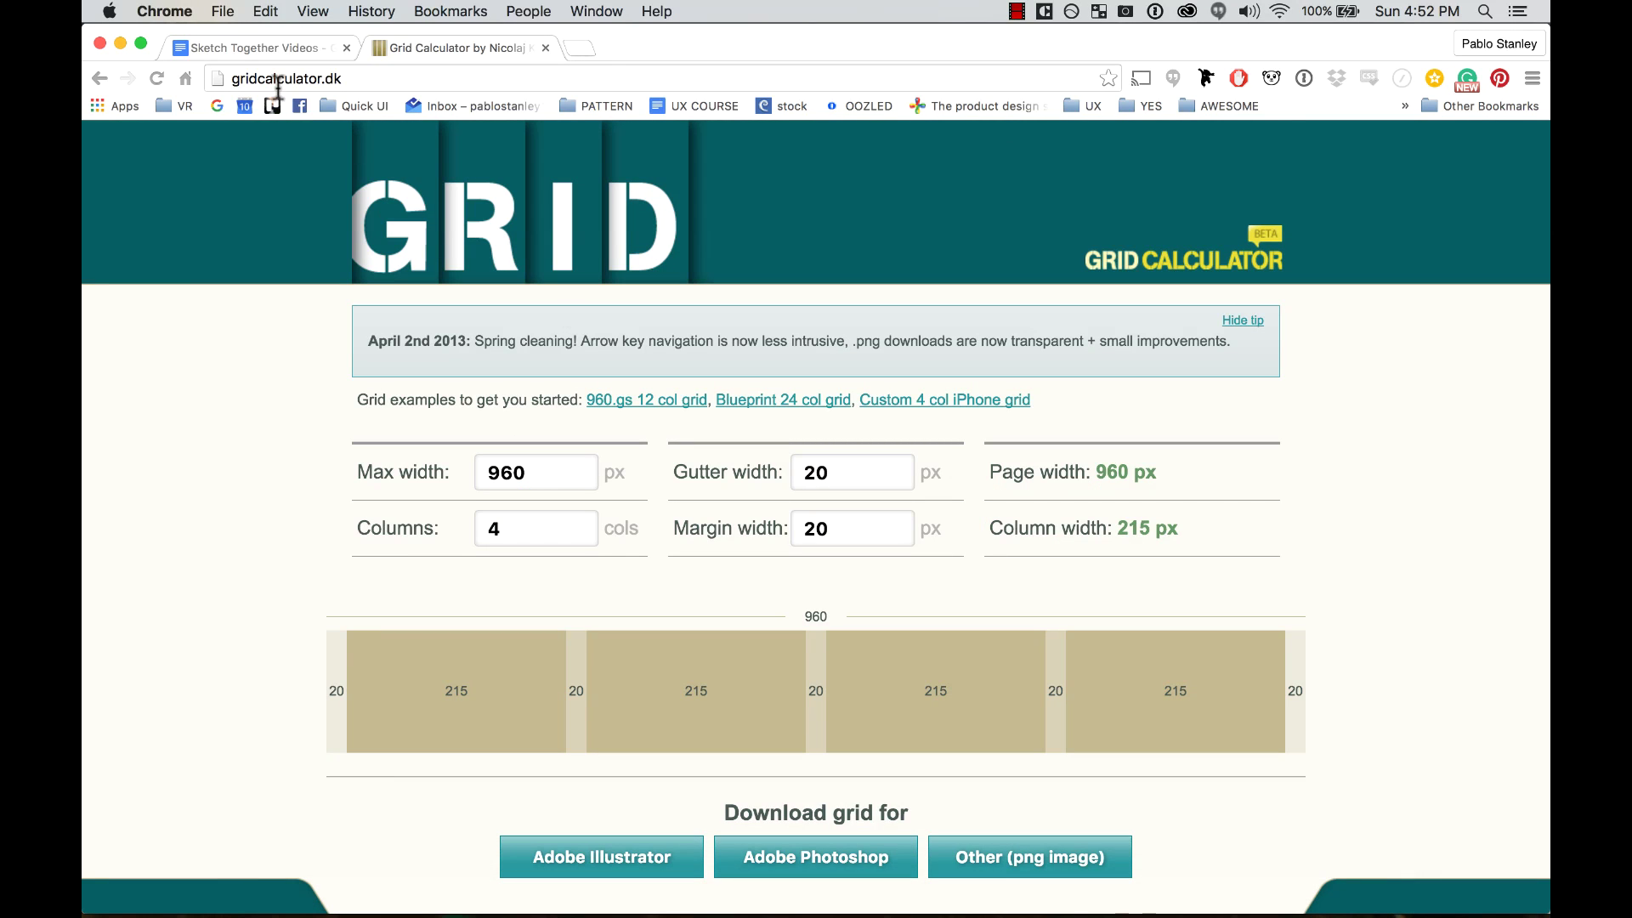
{"action": "left_click", "coordinate": [553, 473]}
{"action": "left_click_drag", "start_coordinate": [553, 472], "coordinate": [443, 473]}
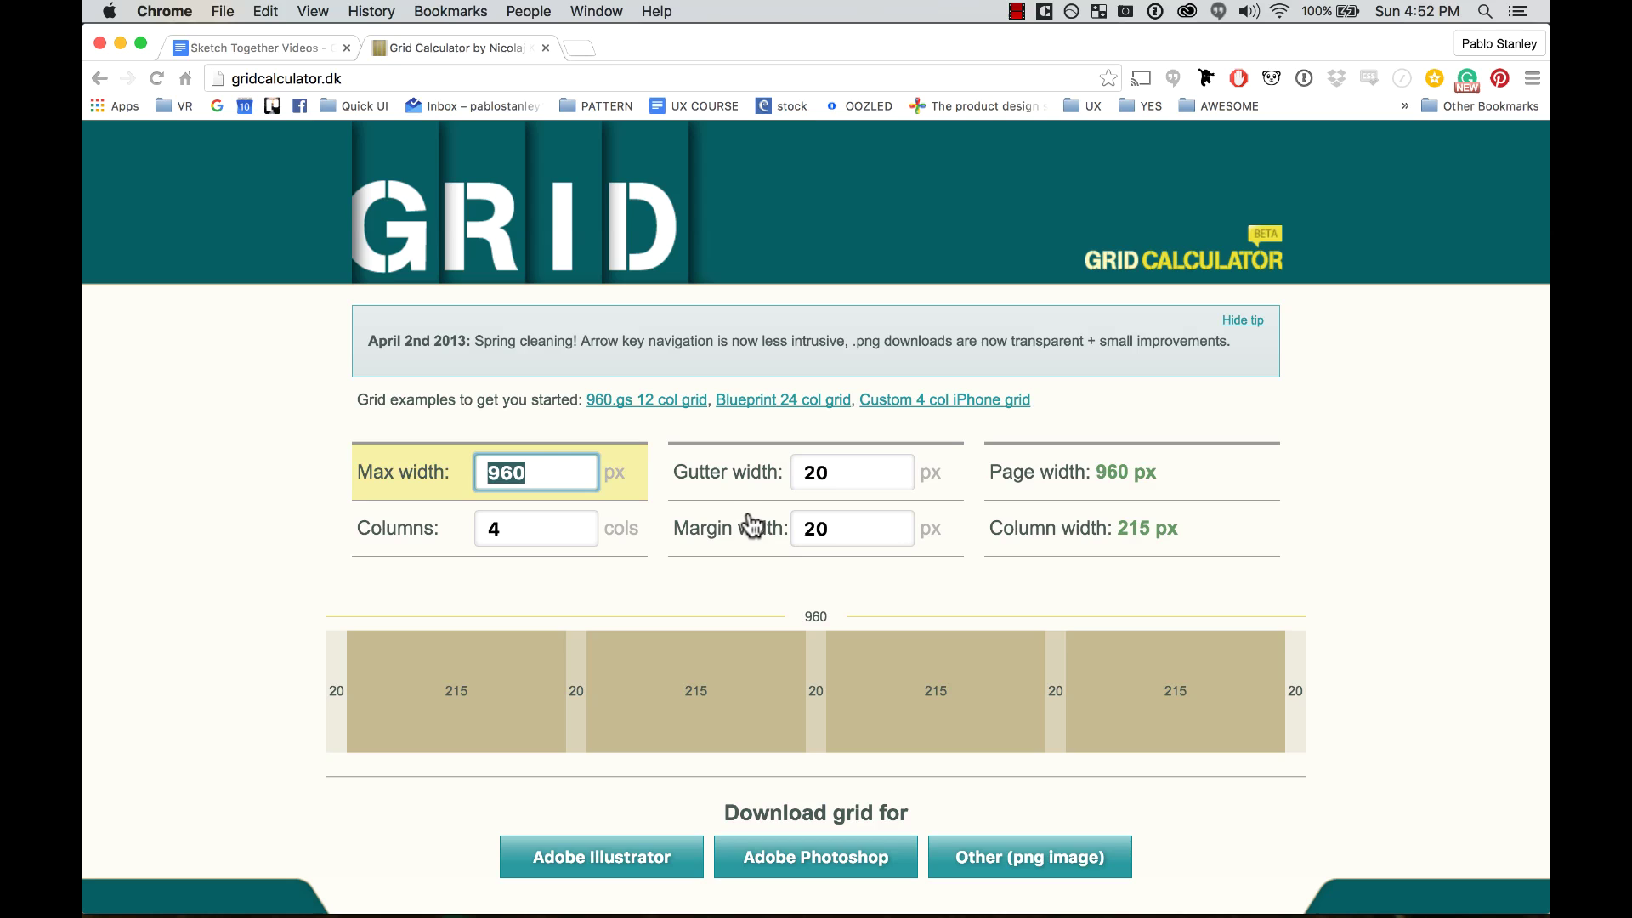
{"action": "type", "text": "1200"}
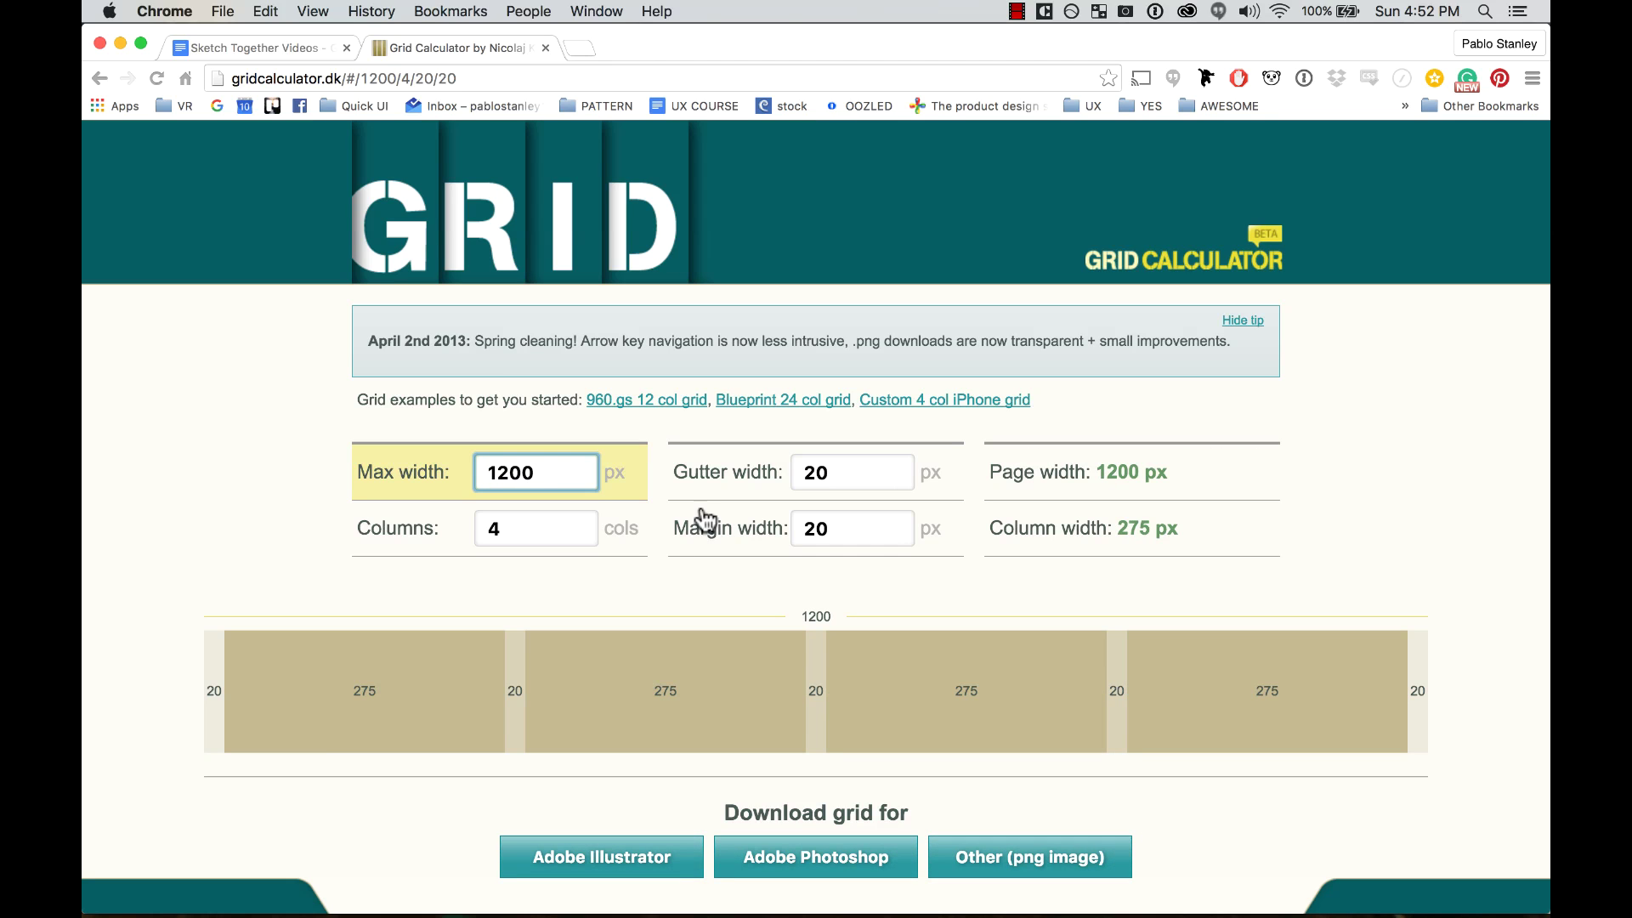
{"action": "double_click", "coordinate": [535, 528]}
{"action": "type", "text": "12"}
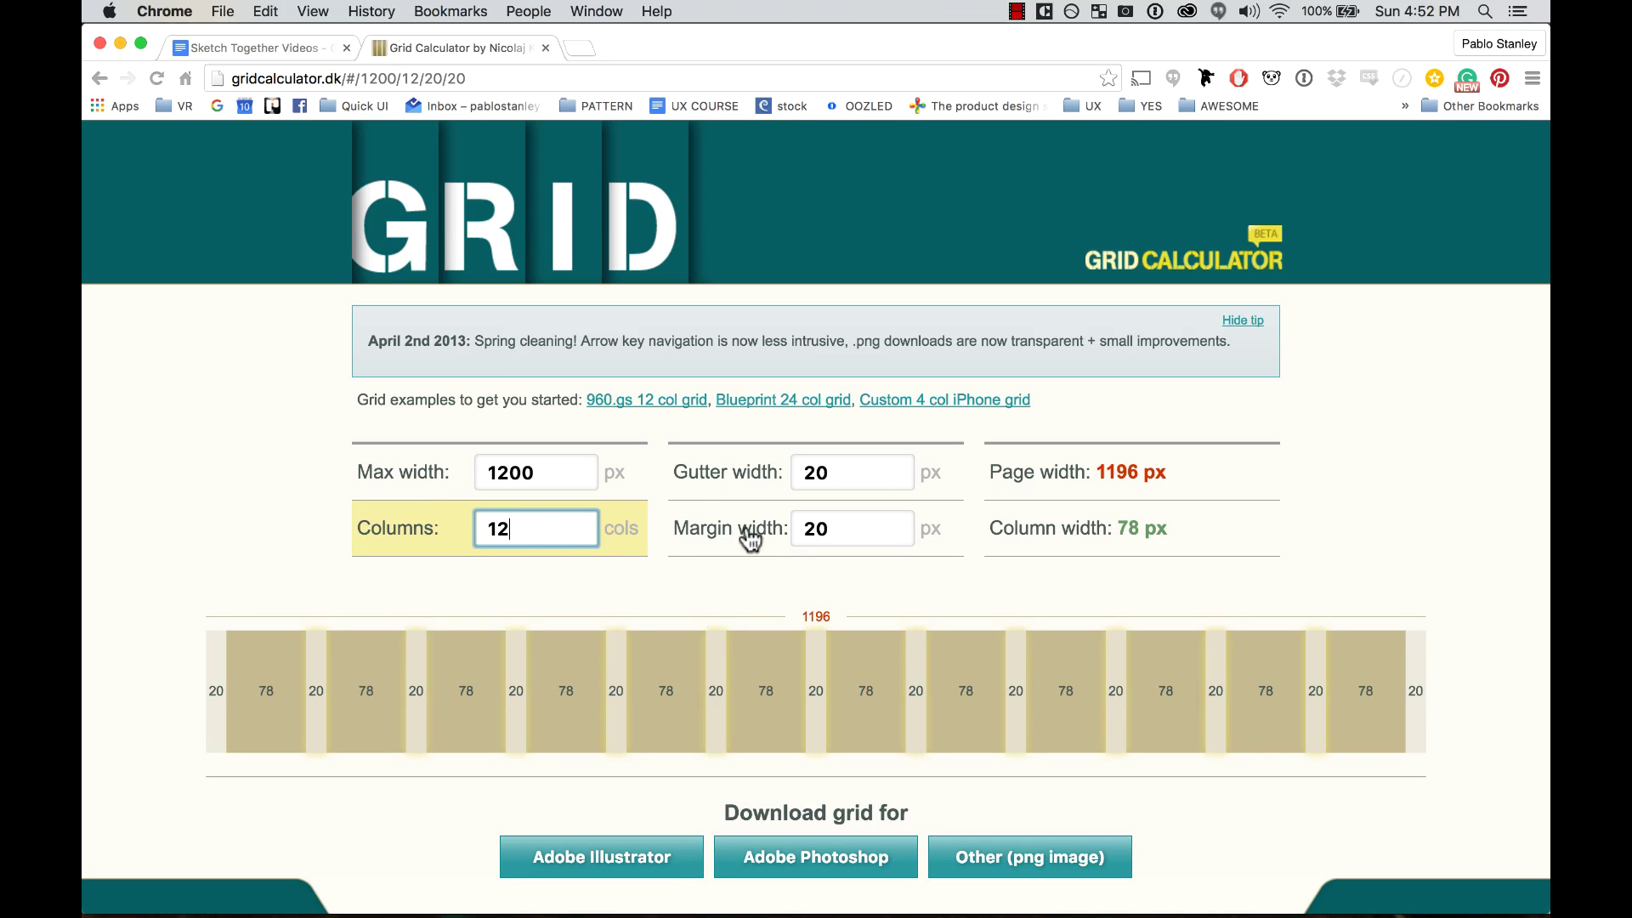
Set gutter width 30 px and margin width 15 px, then return to Sketch
{"action": "left_click", "coordinate": [850, 528]}
{"action": "double_click", "coordinate": [842, 474]}
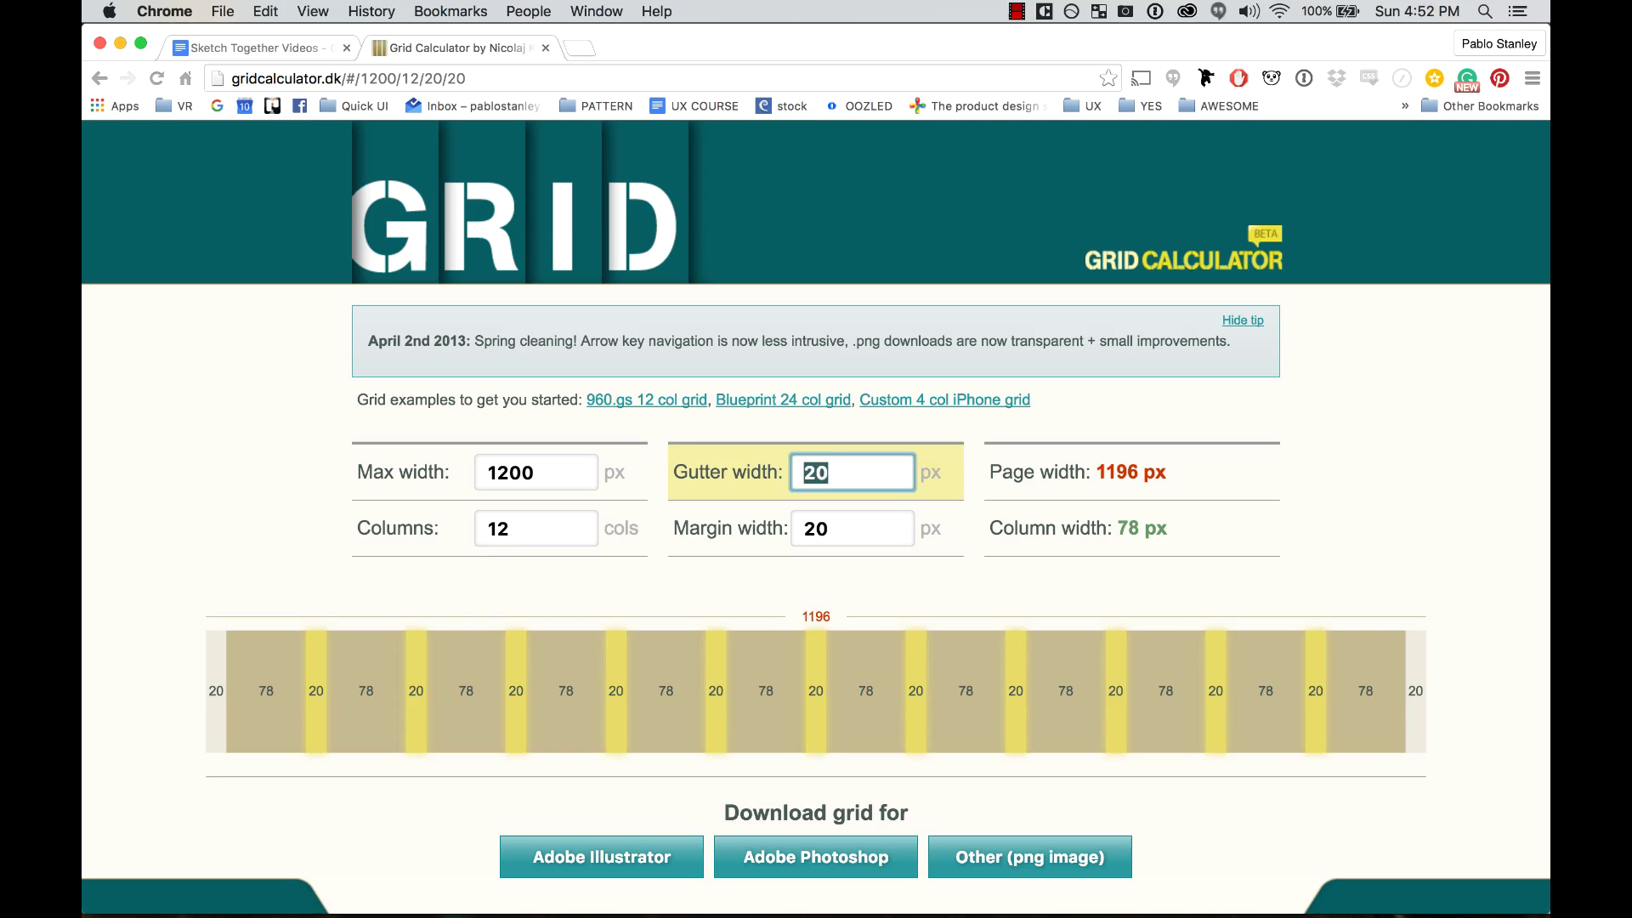
{"action": "type", "text": "30"}
{"action": "left_click", "coordinate": [849, 536]}
{"action": "left_click_drag", "start_coordinate": [849, 535], "coordinate": [777, 533]}
{"action": "type", "text": "1"}
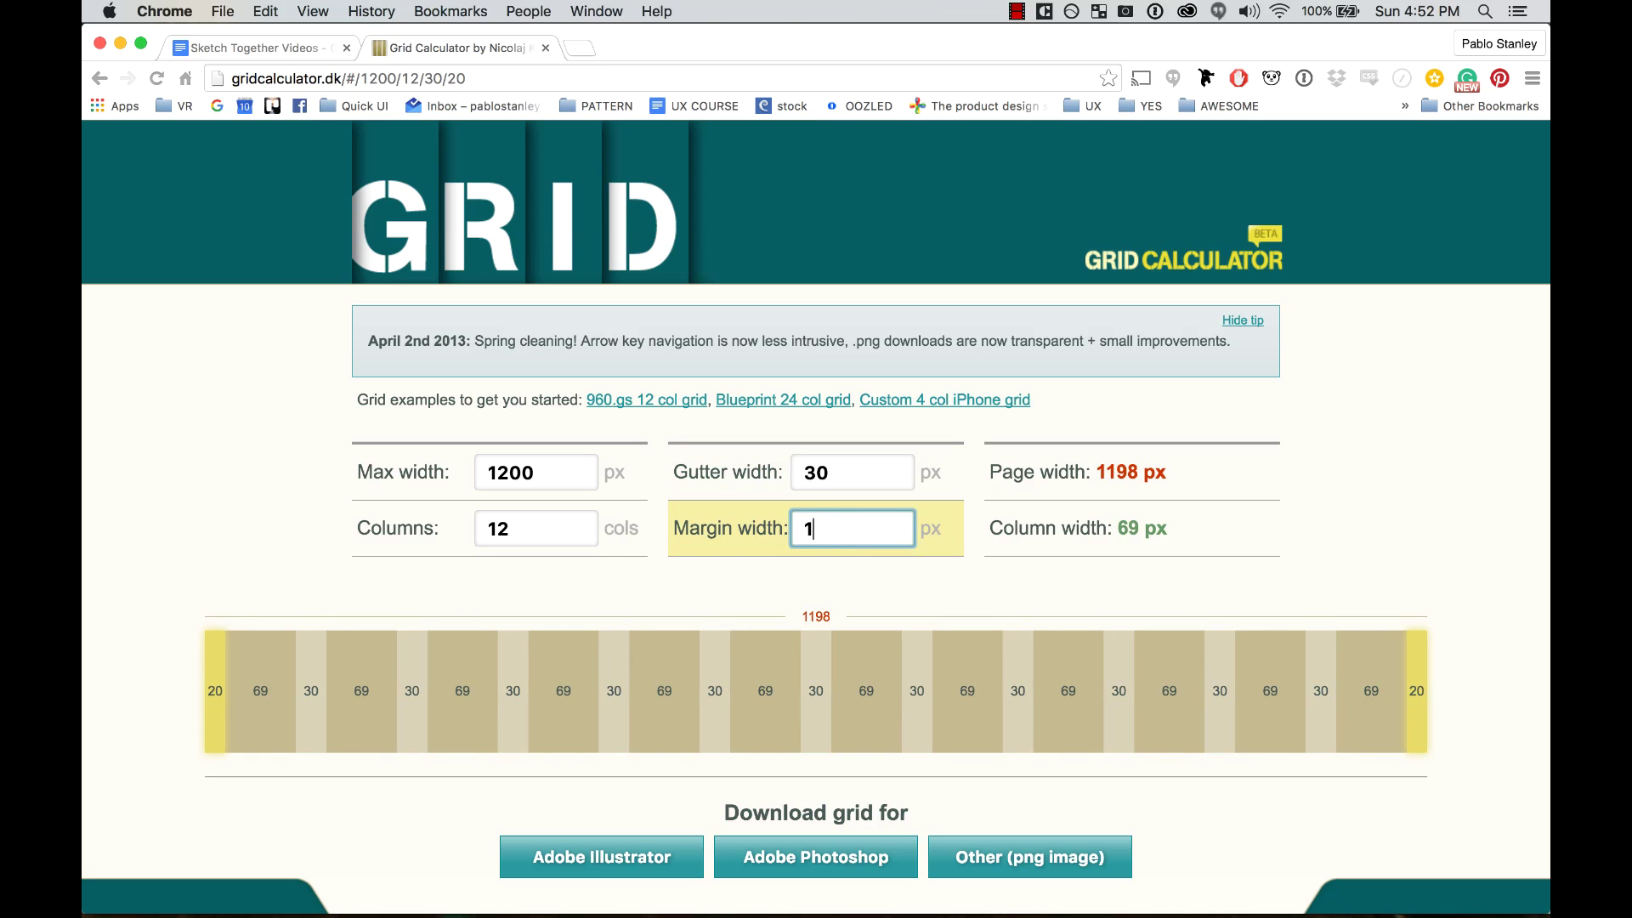
{"action": "type", "text": "5"}
{"action": "left_click", "coordinate": [844, 471]}
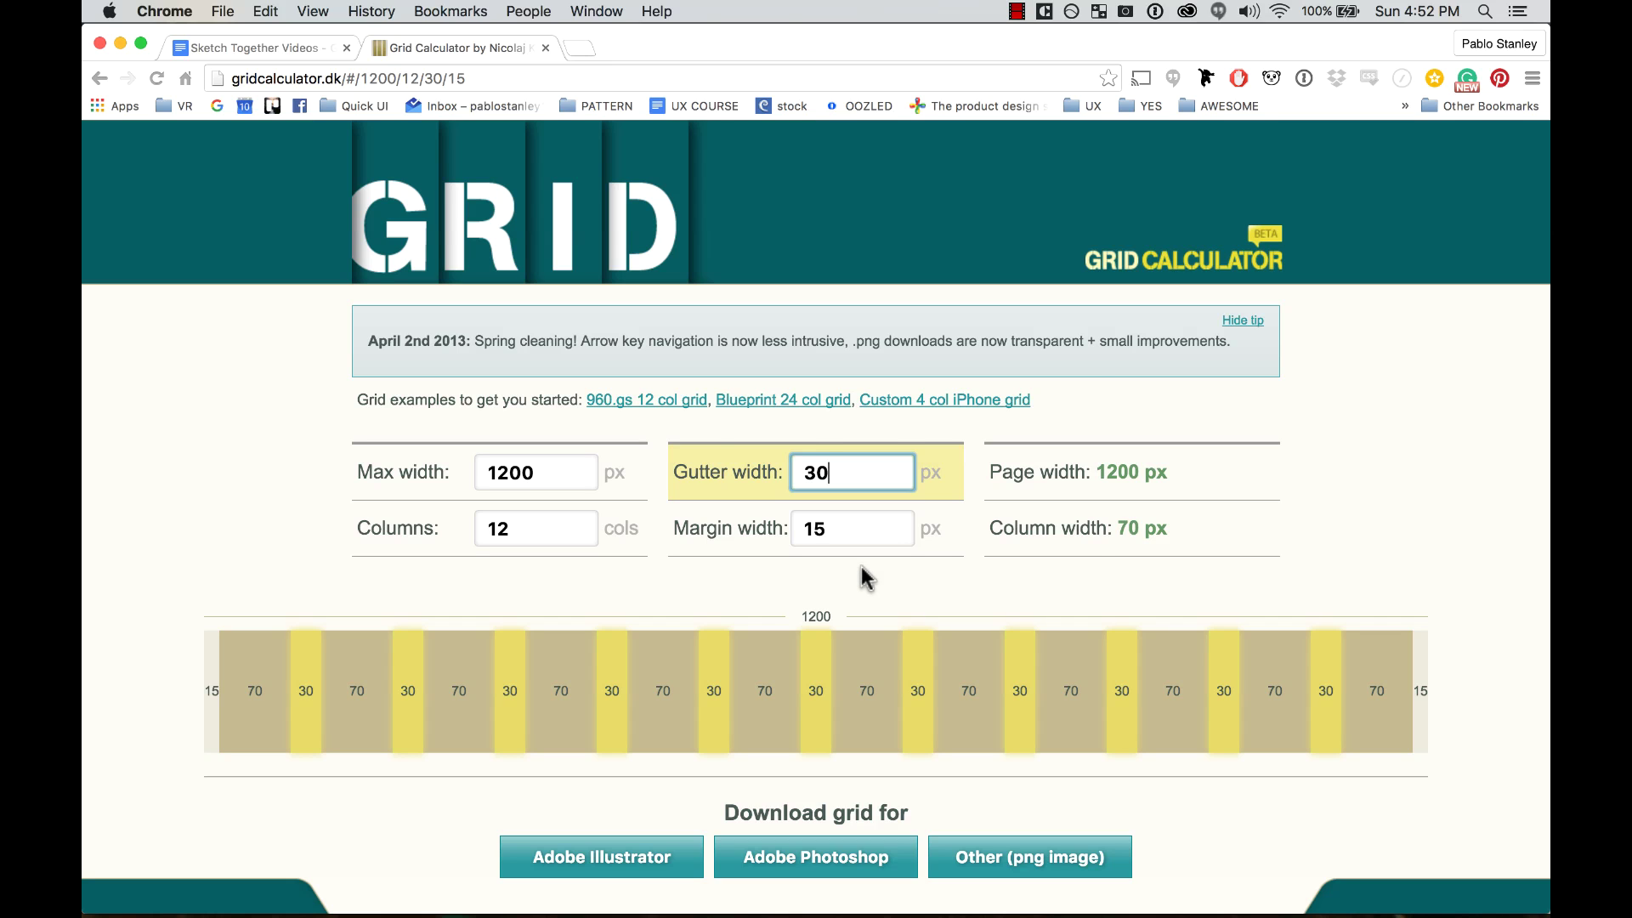
{"action": "key", "text": "super+Tab"}
{"action": "left_click", "coordinate": [912, 311]}
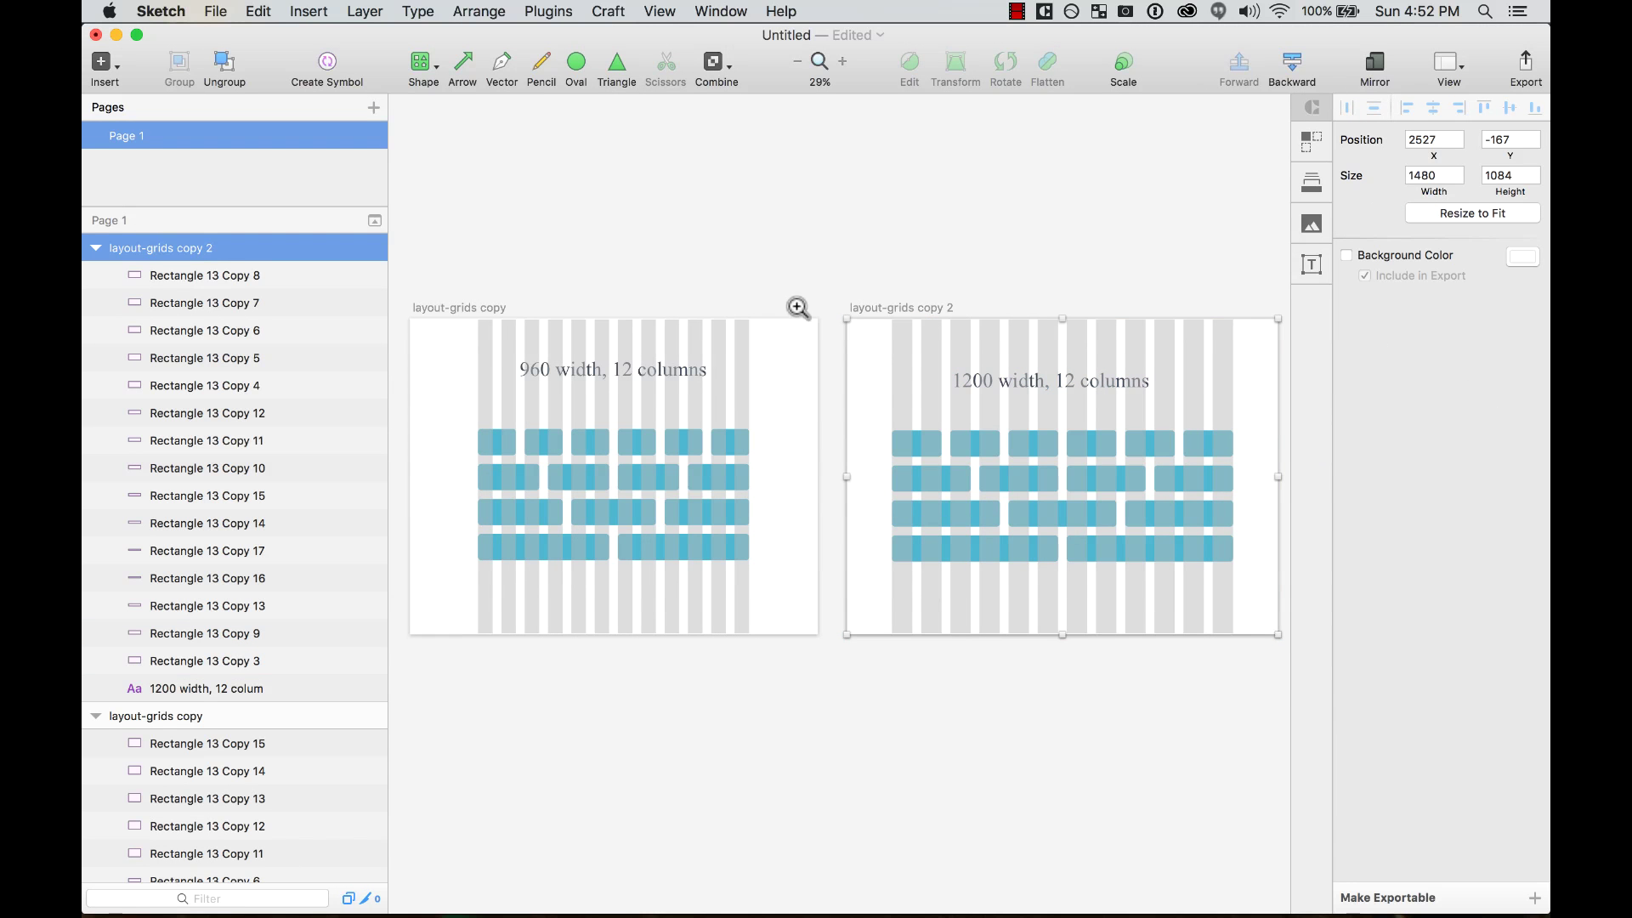
{"action": "left_click_drag", "start_coordinate": [799, 308], "coordinate": [1288, 663]}
{"action": "left_click", "coordinate": [547, 10]}
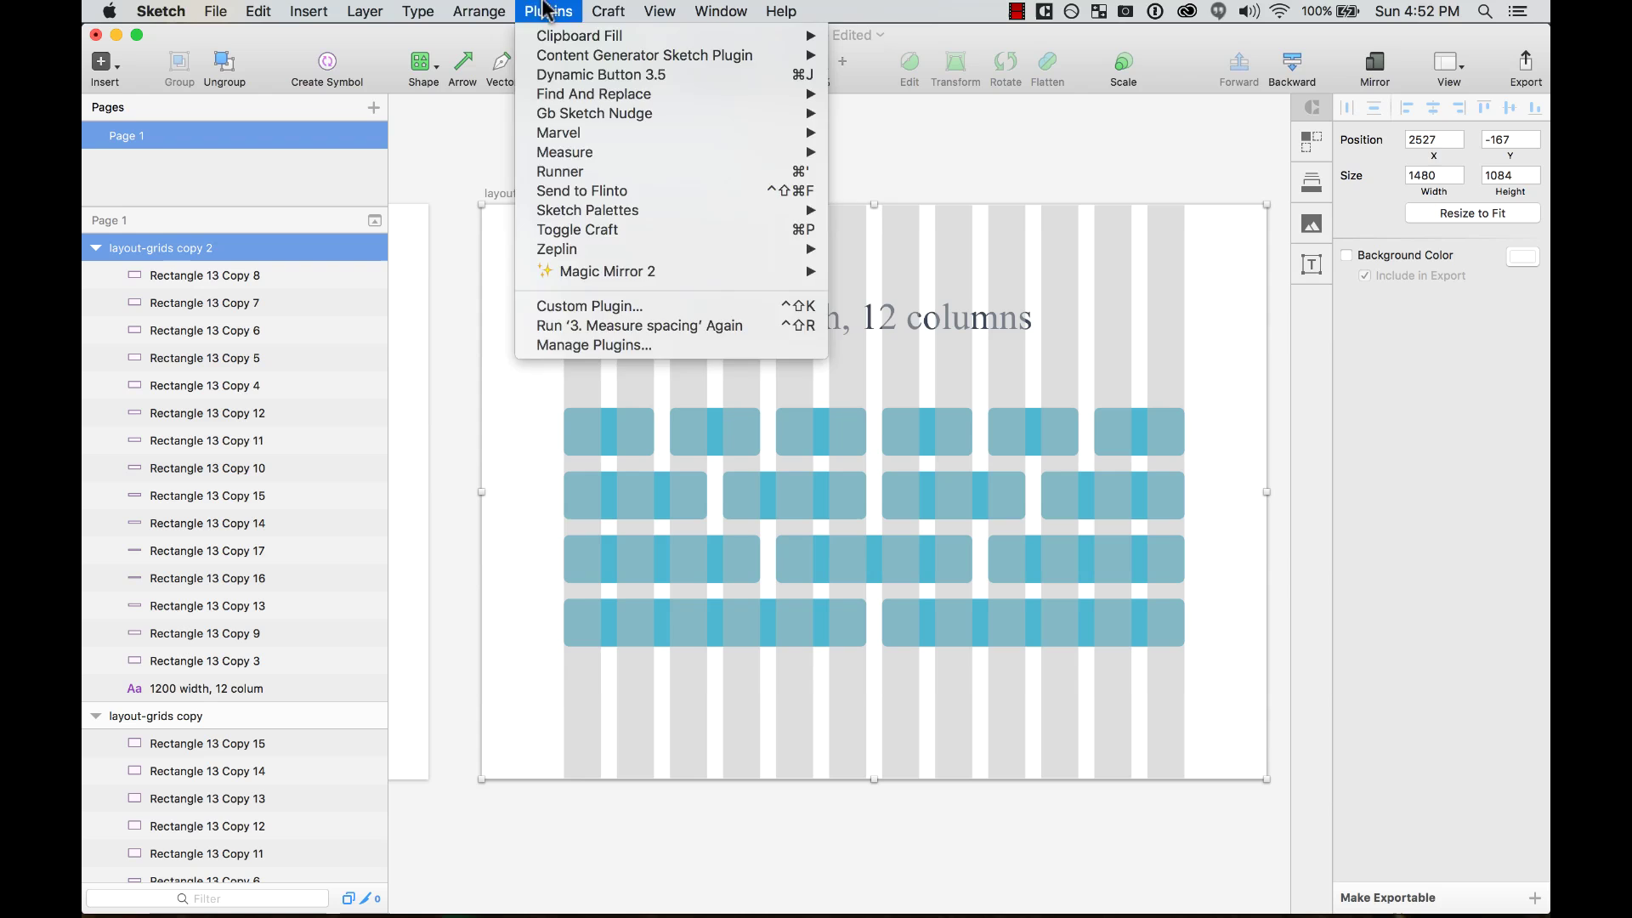
{"action": "mouse_move", "coordinate": [660, 10]}
{"action": "mouse_move", "coordinate": [809, 329]}
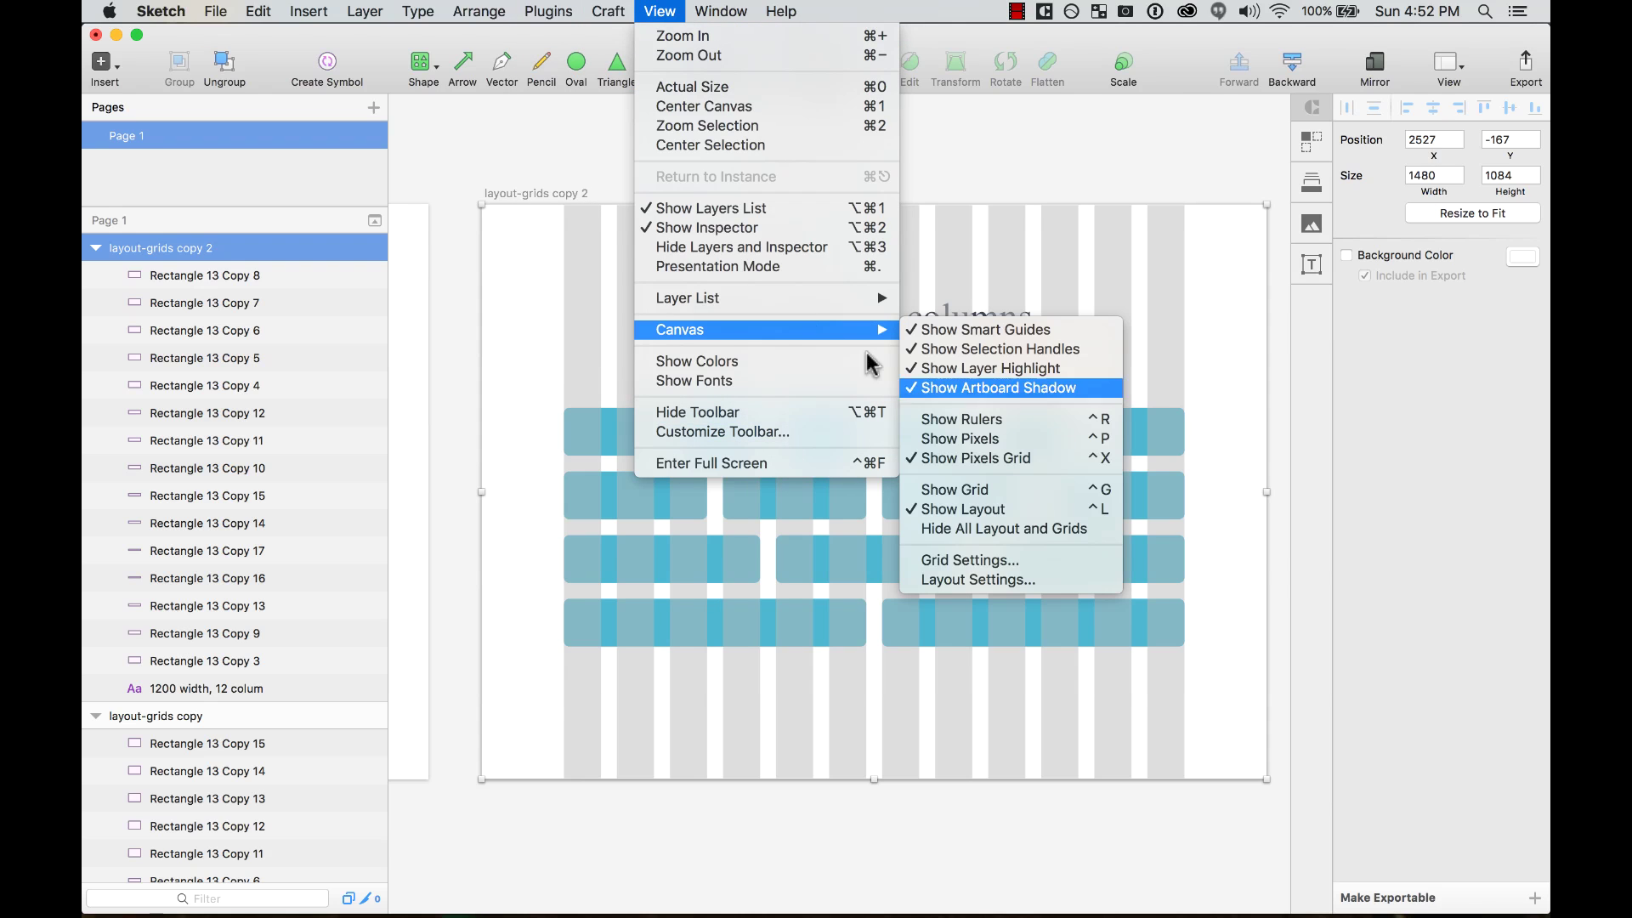
{"action": "left_click", "coordinate": [978, 580]}
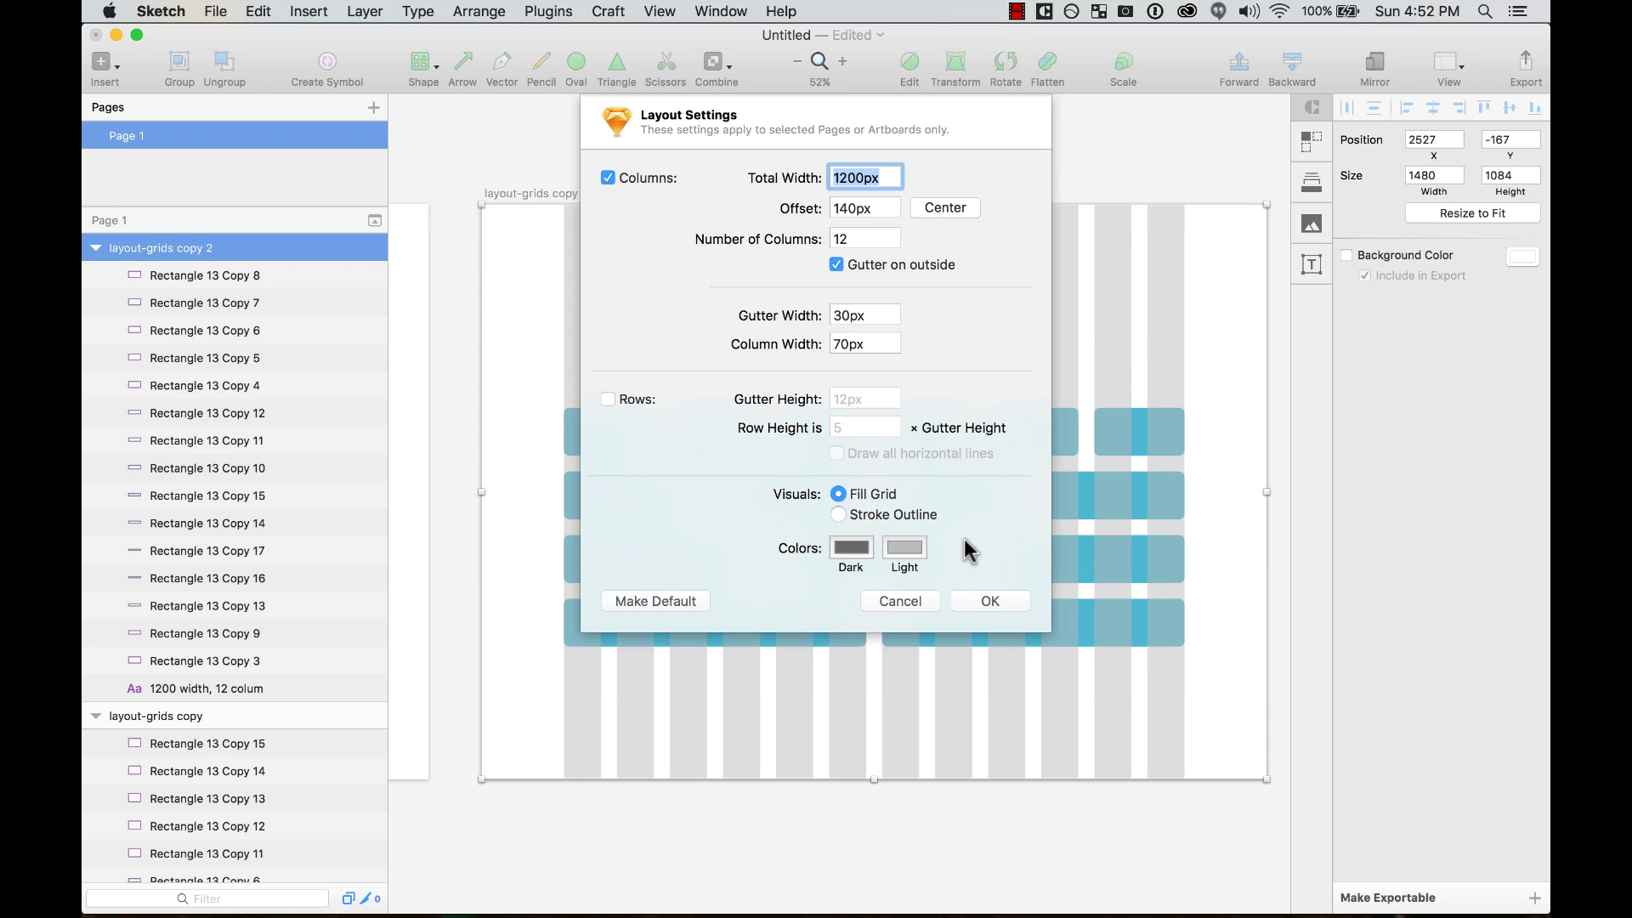
{"action": "left_click", "coordinate": [902, 604]}
{"action": "left_click", "coordinate": [629, 181]}
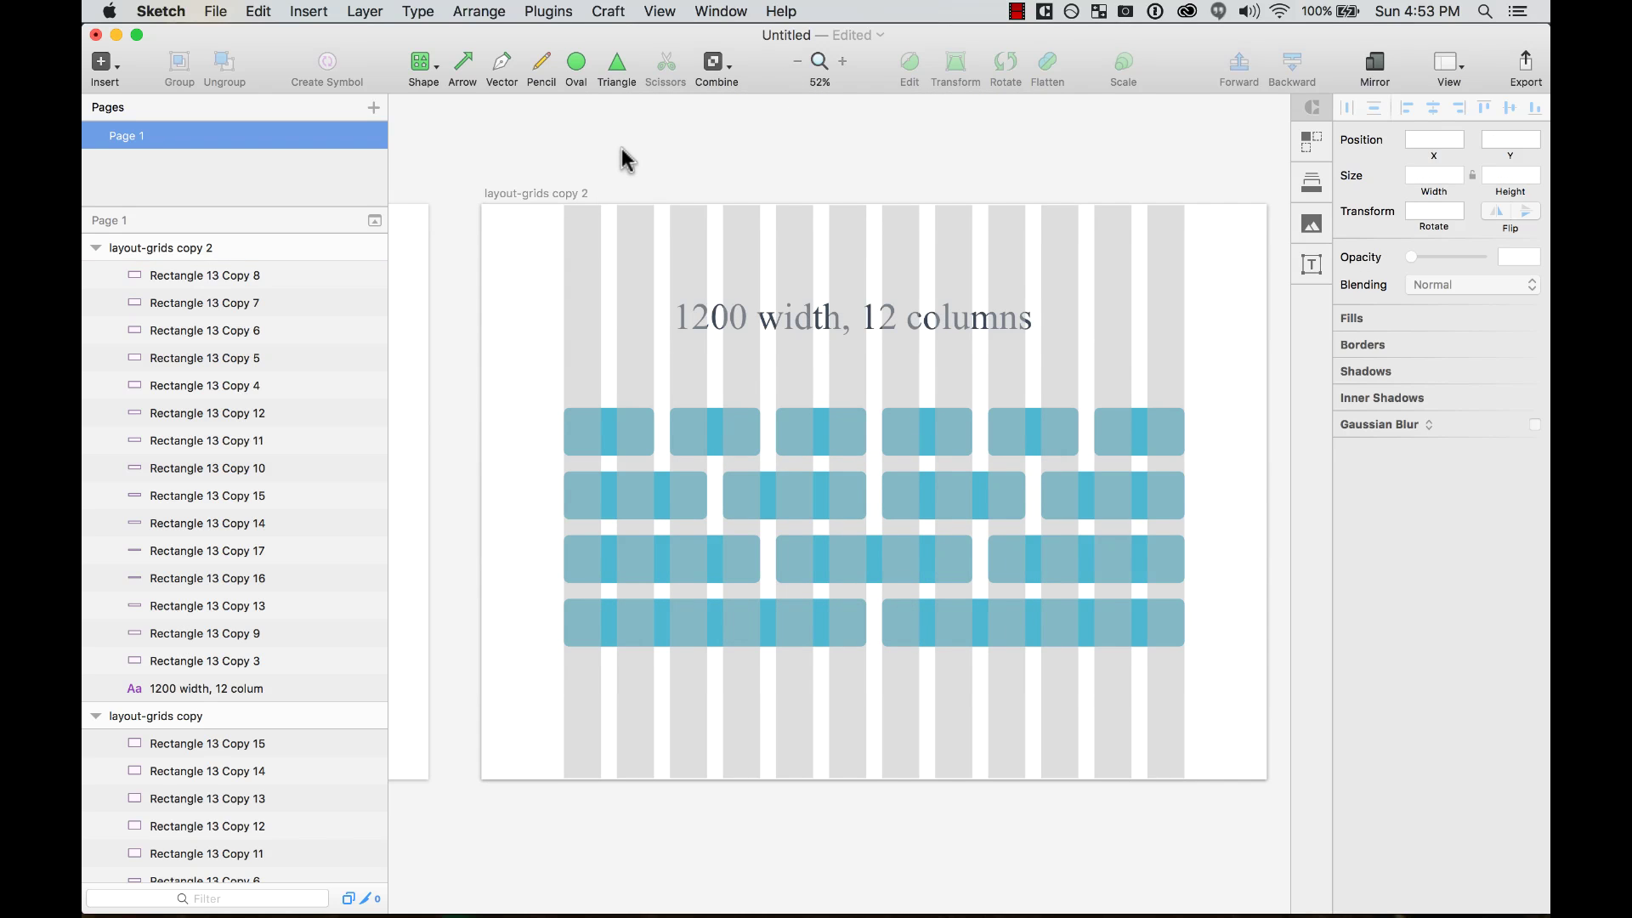
{"action": "scroll", "coordinate": [782, 151], "scroll_direction": "down", "scroll_amount": 1}
{"action": "scroll", "coordinate": [782, 151], "scroll_direction": "down", "scroll_amount": 1}
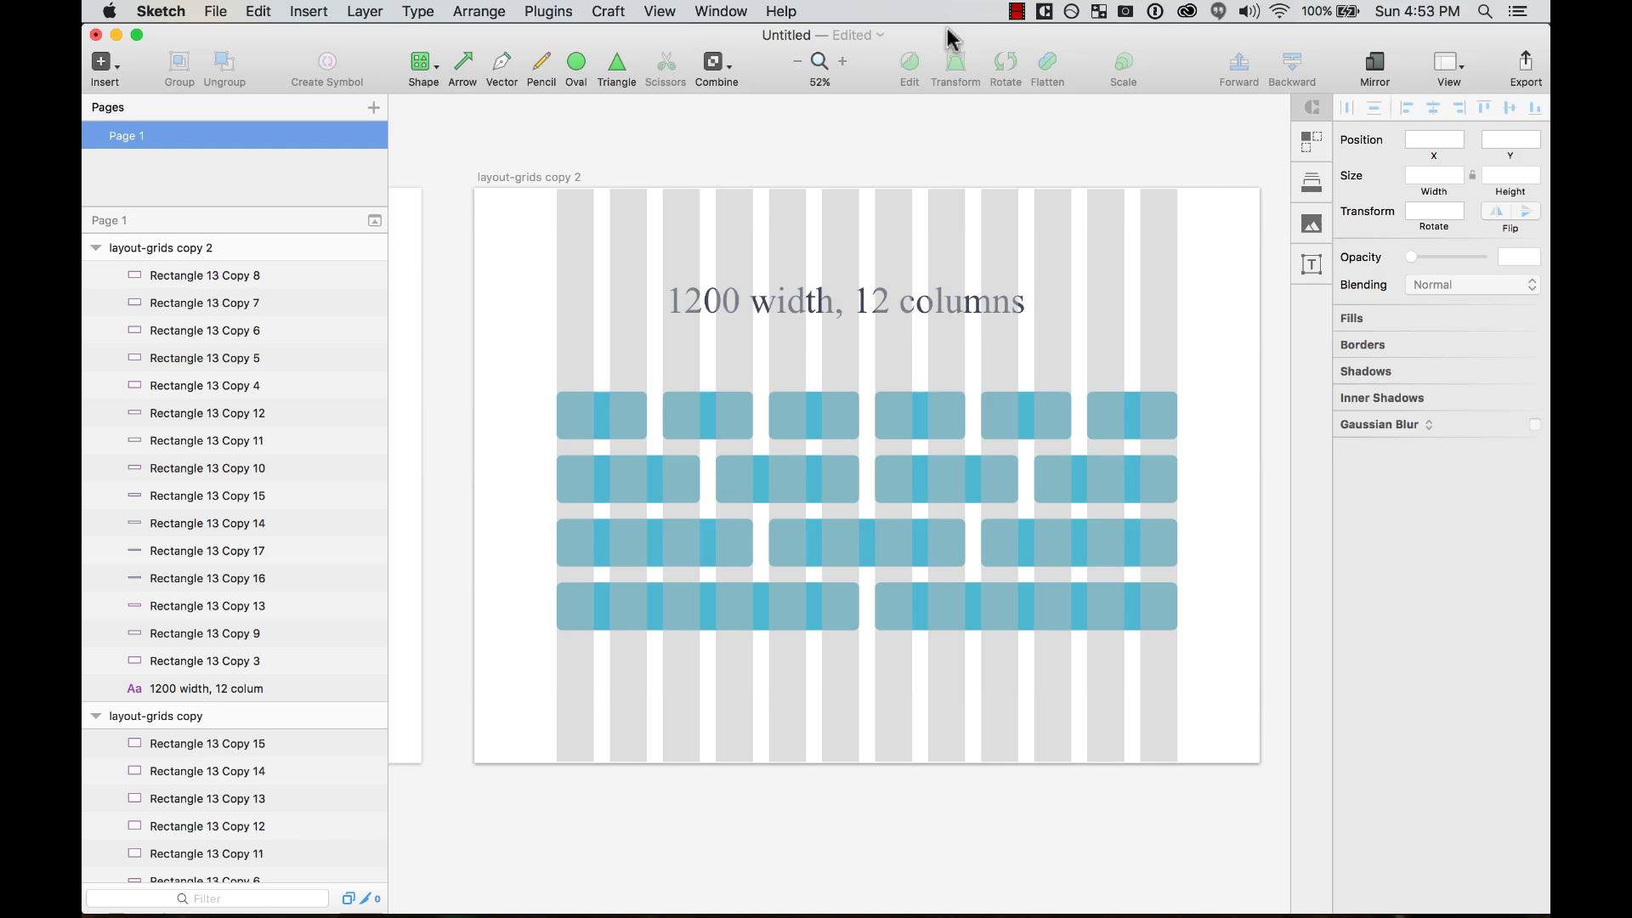